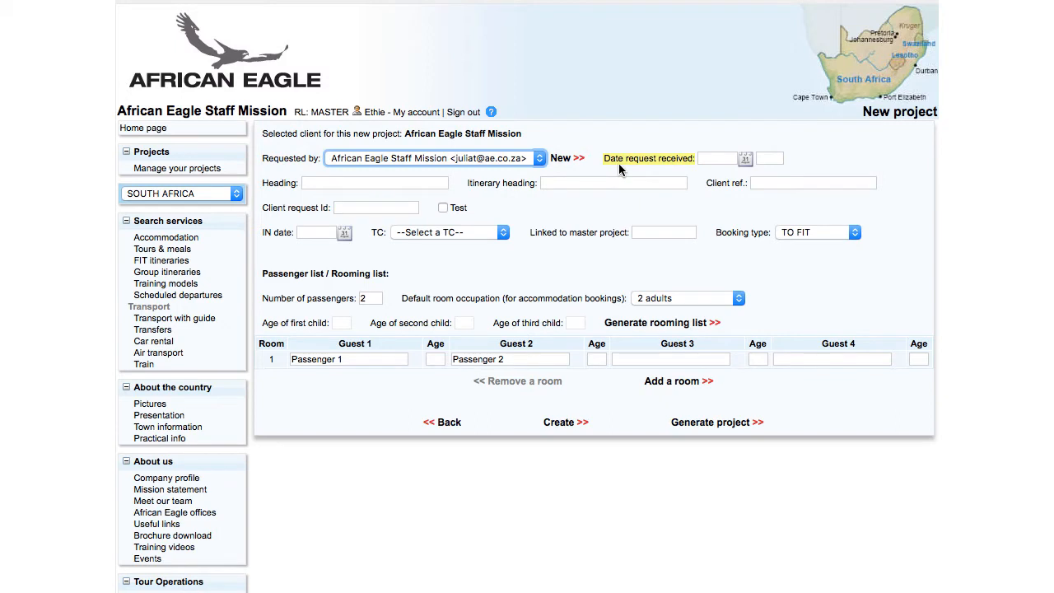
Enter request date 07/12/19 at 10:14, a '… Jun 2020 CPT' heading with the guest's surname, and IN date 10/06/20.
click(714, 158)
text(07/12)
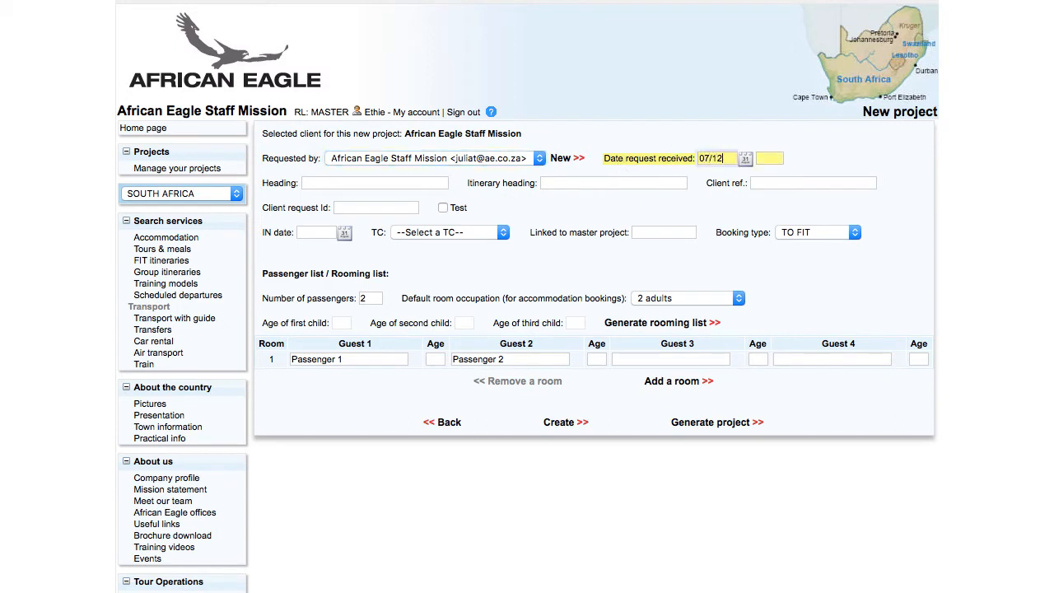
text(/19)
key(Tab)
text(10:14)
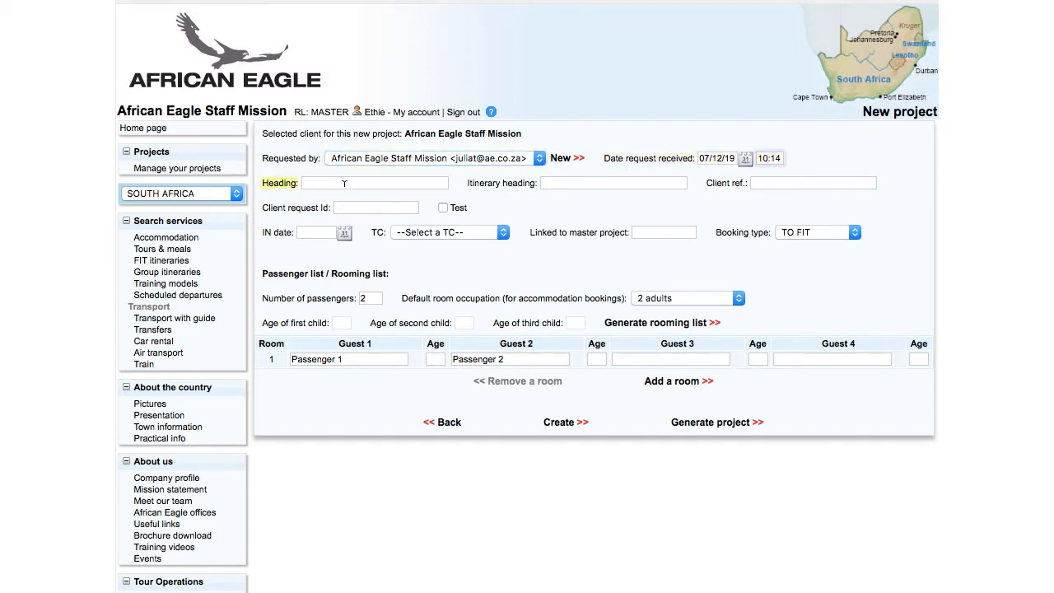
key(Tab)
text(Mena)
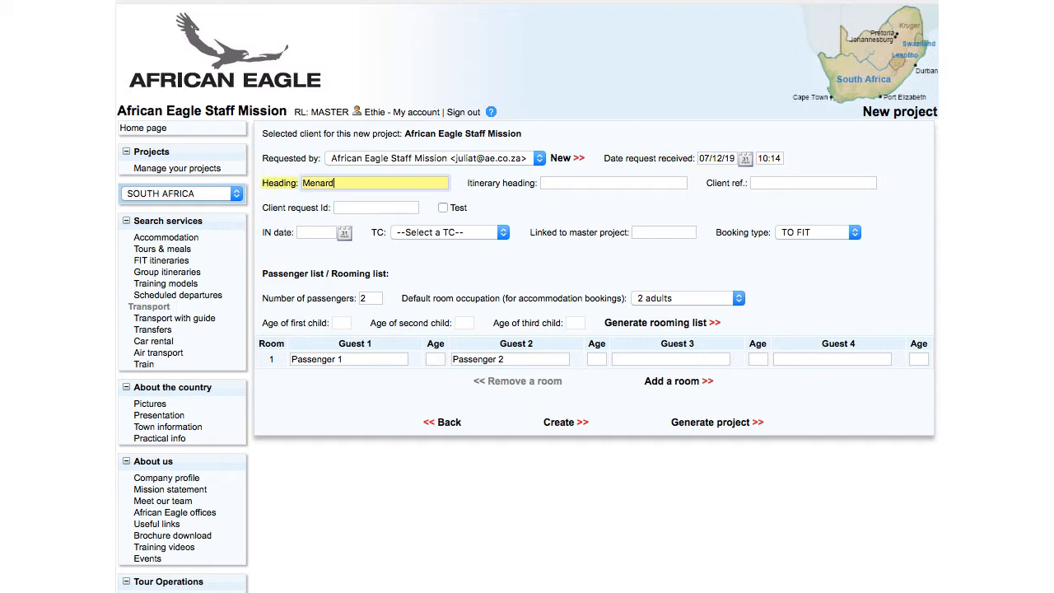
text(rd Jun 2020 CPT)
key(Tab)
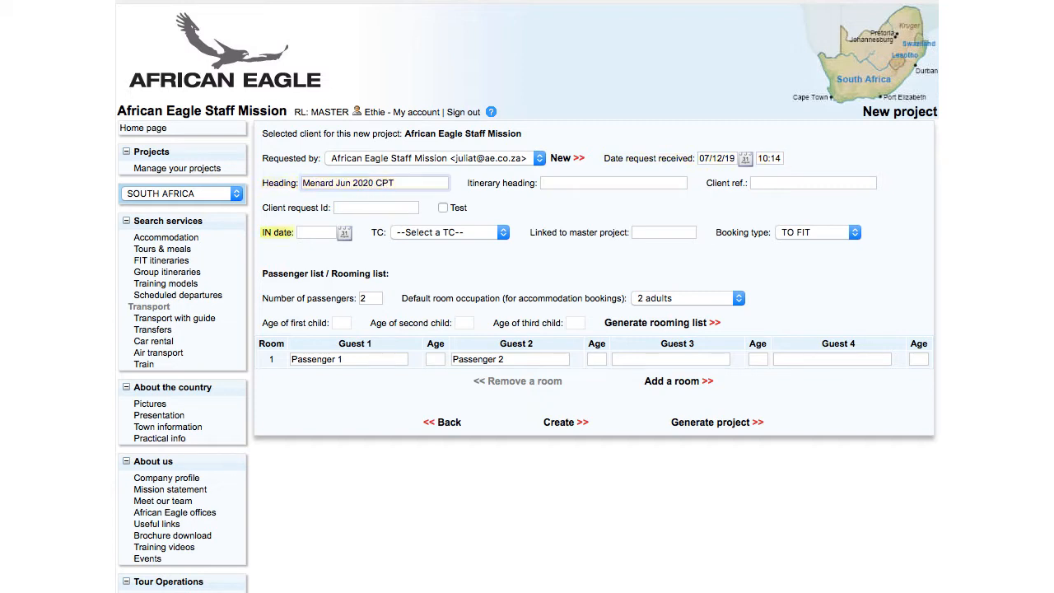
key(Tab)
text(1)
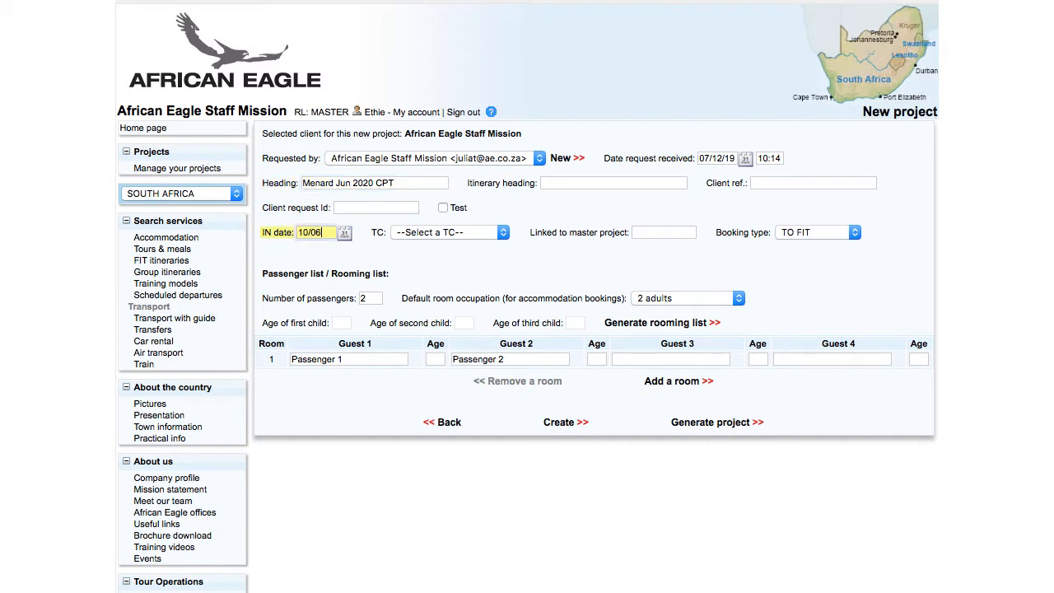
text(0/06/20)
Assign the JNB travel consultant, enter the first guest's full name, clear Guest 2, and create the project.
key(Tab)
click(447, 232)
scroll(449, 494, down, 5)
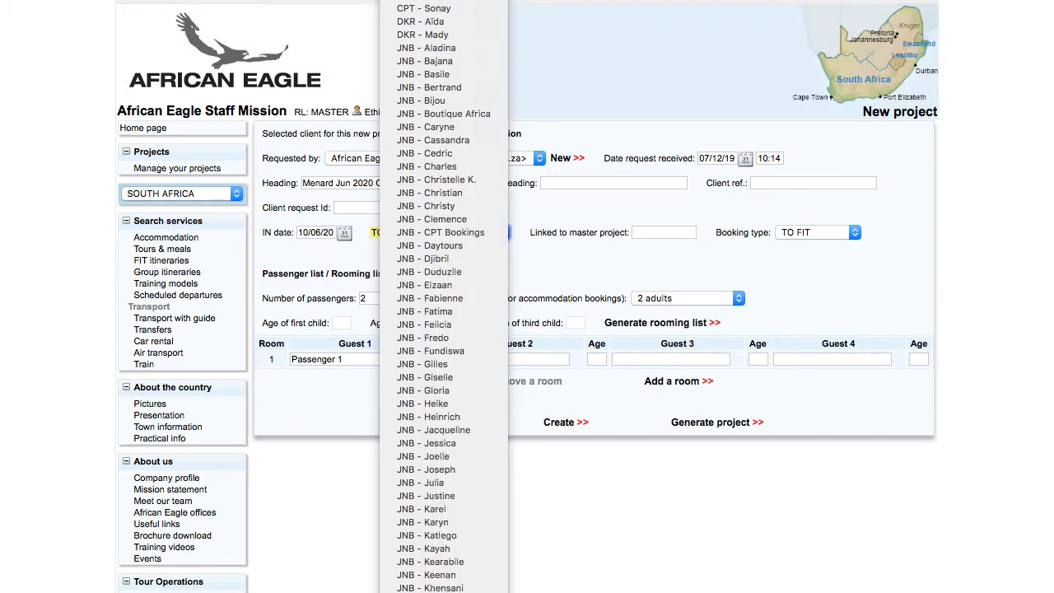
click(470, 456)
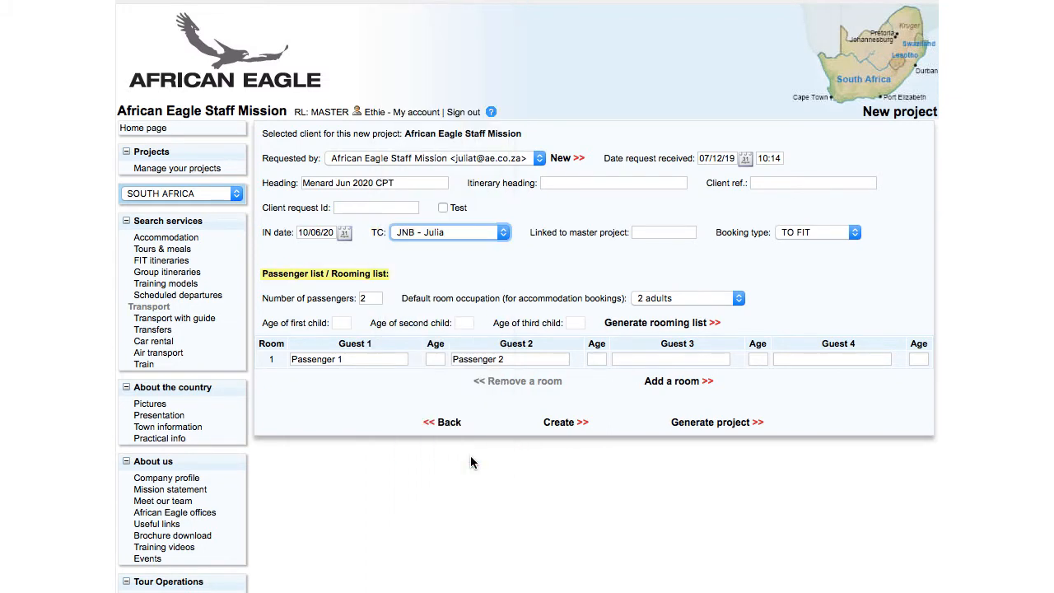
key(Tab)
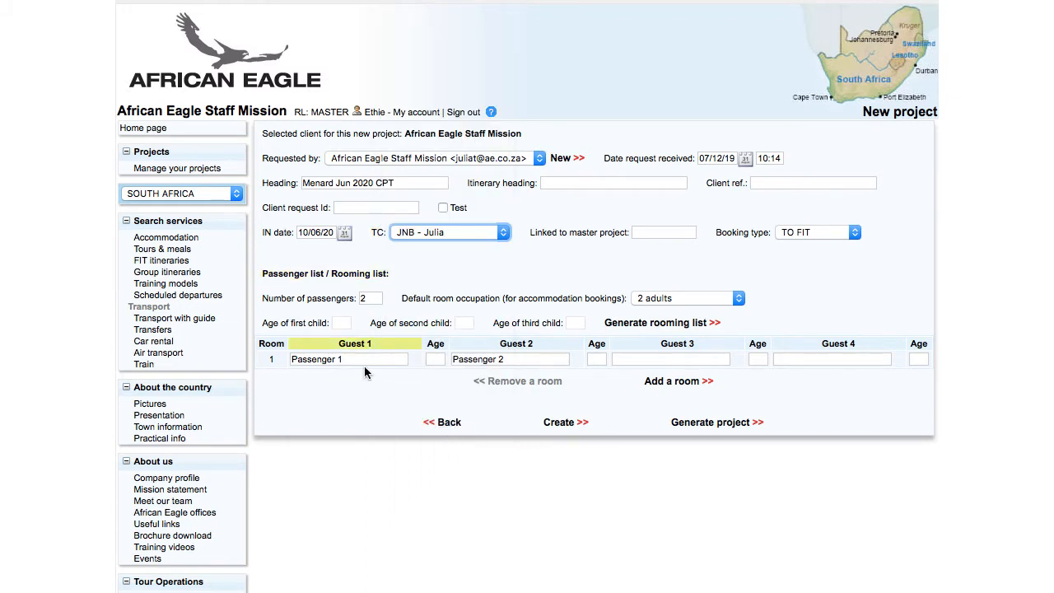
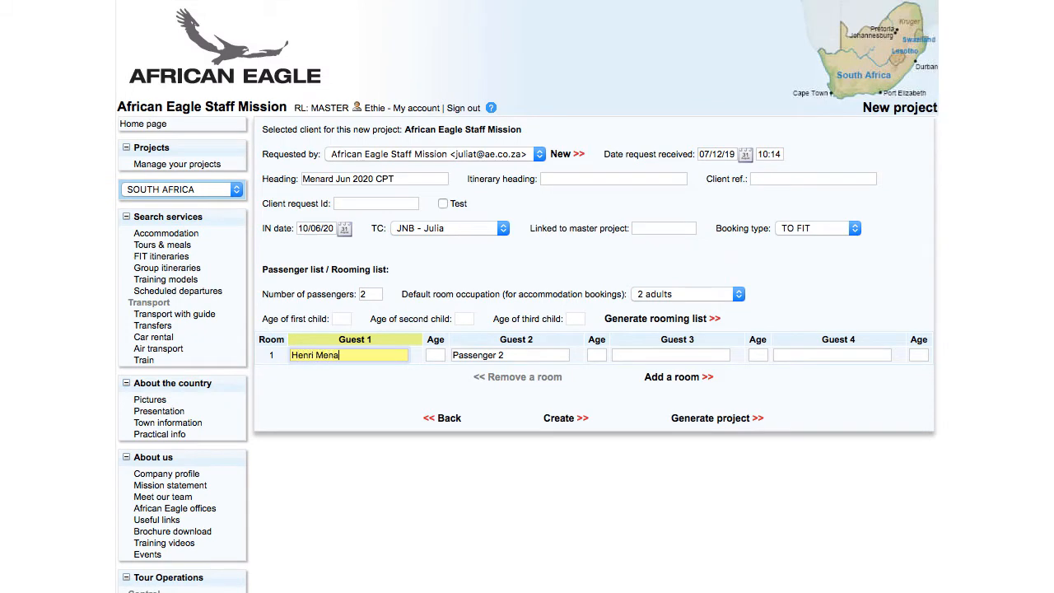
key(Tab)
key(BackSpace)
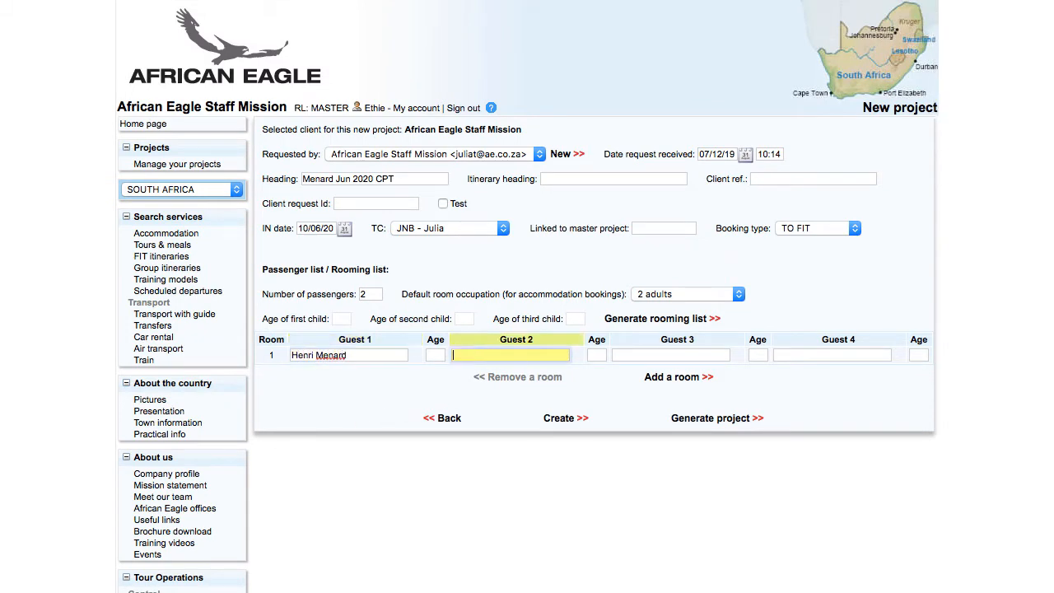
click(561, 419)
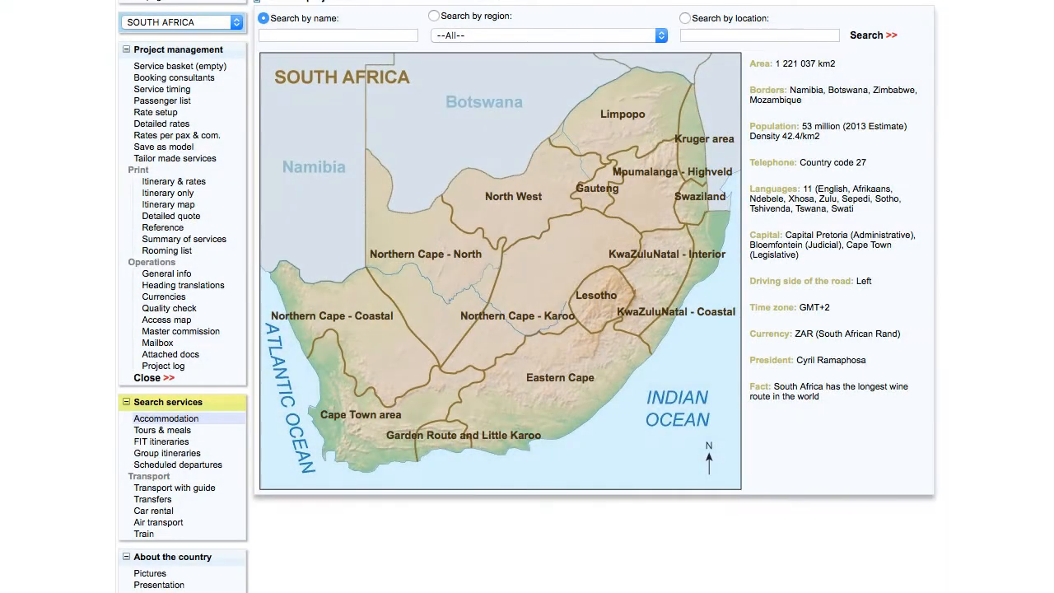
Add the on-request 10/06/20 Johannesburg OR Tambo to Cape Town flight to the basket.
click(158, 522)
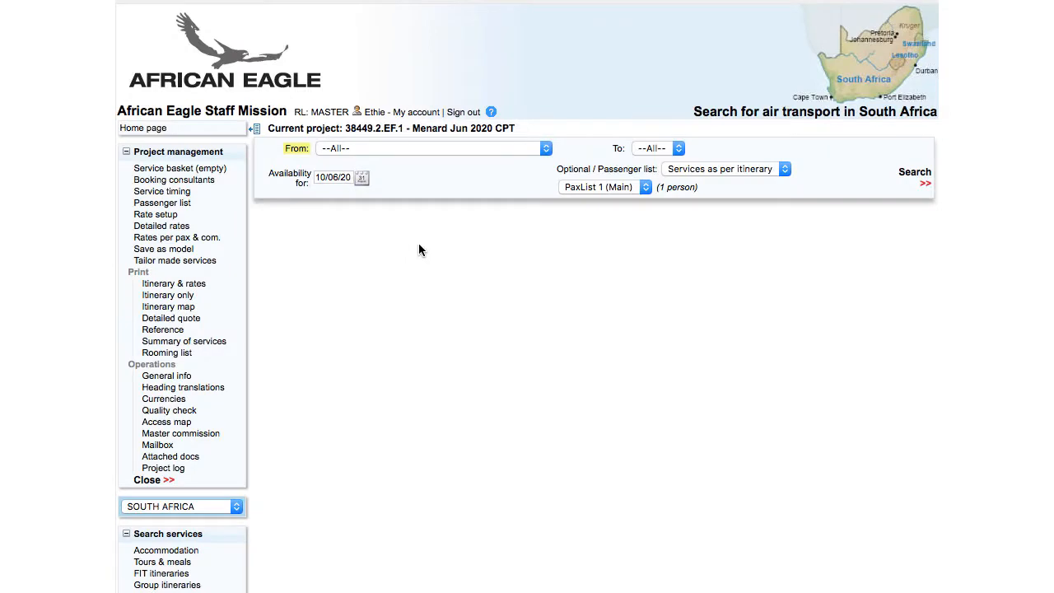
click(429, 150)
click(468, 245)
click(649, 150)
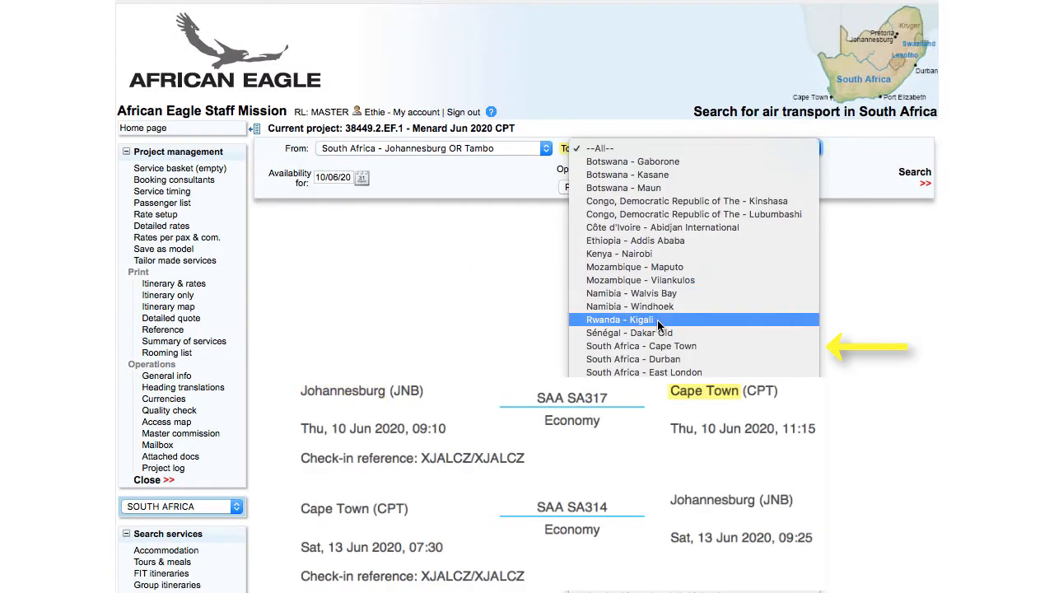
click(667, 349)
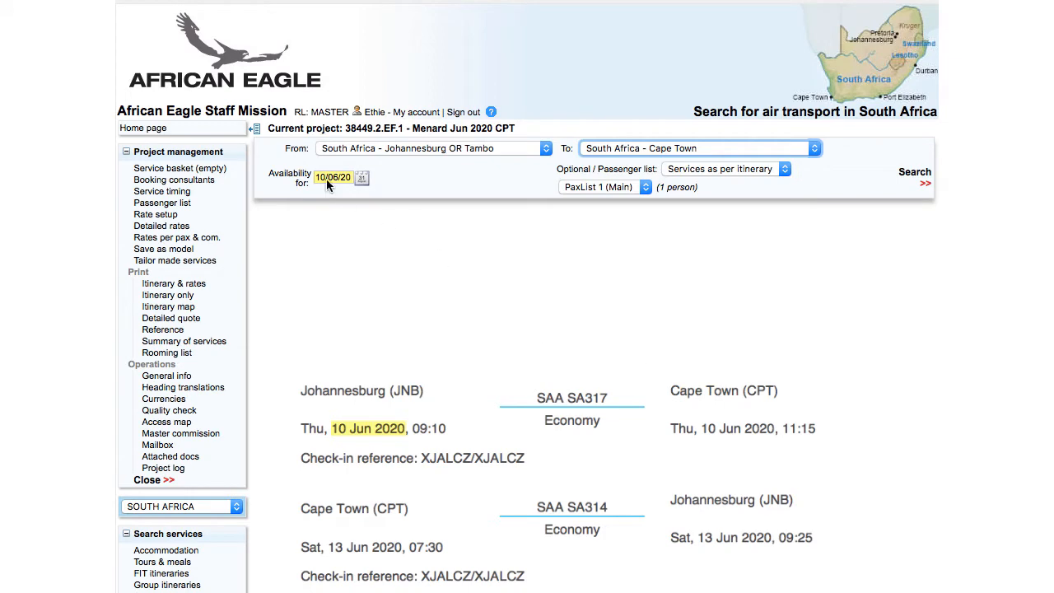
click(927, 179)
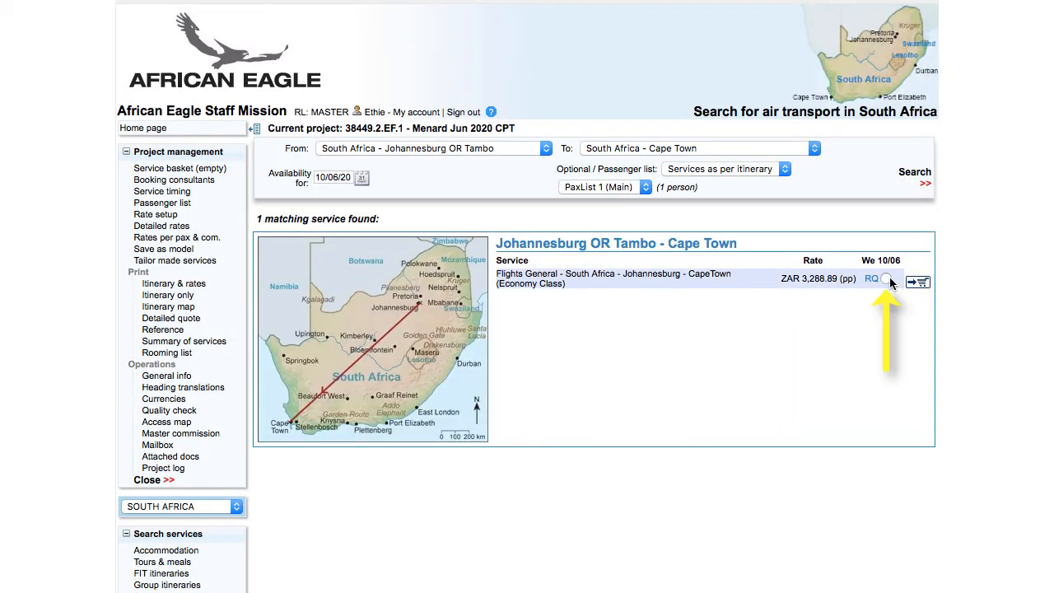
click(886, 279)
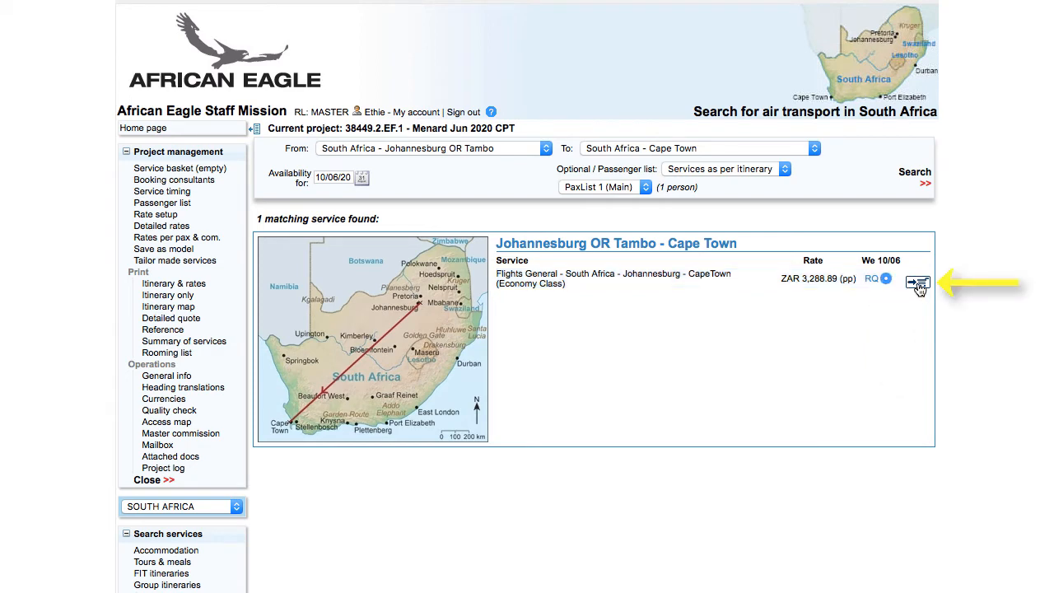
click(919, 284)
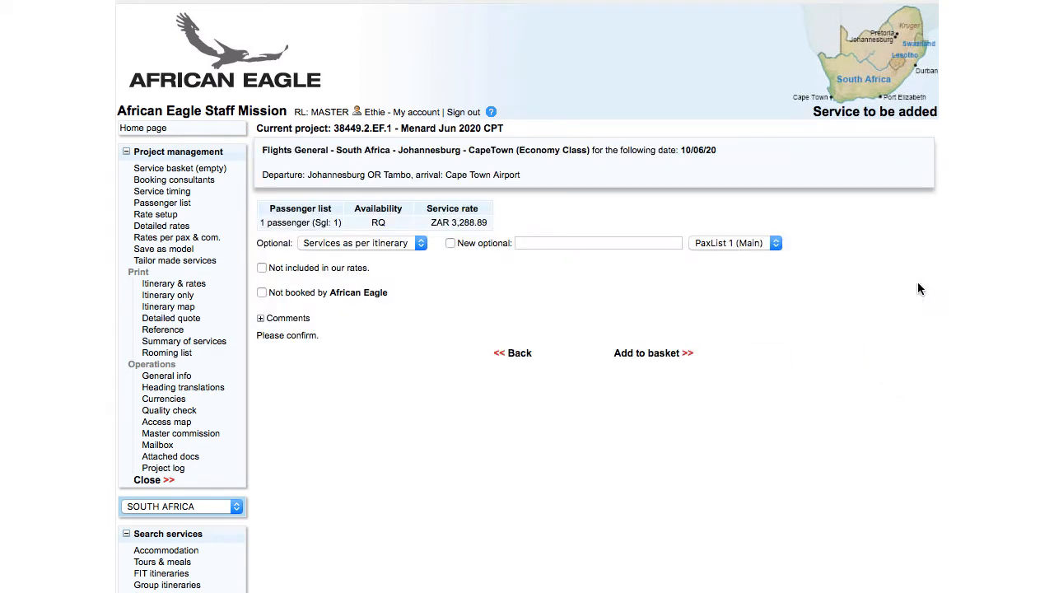
click(658, 354)
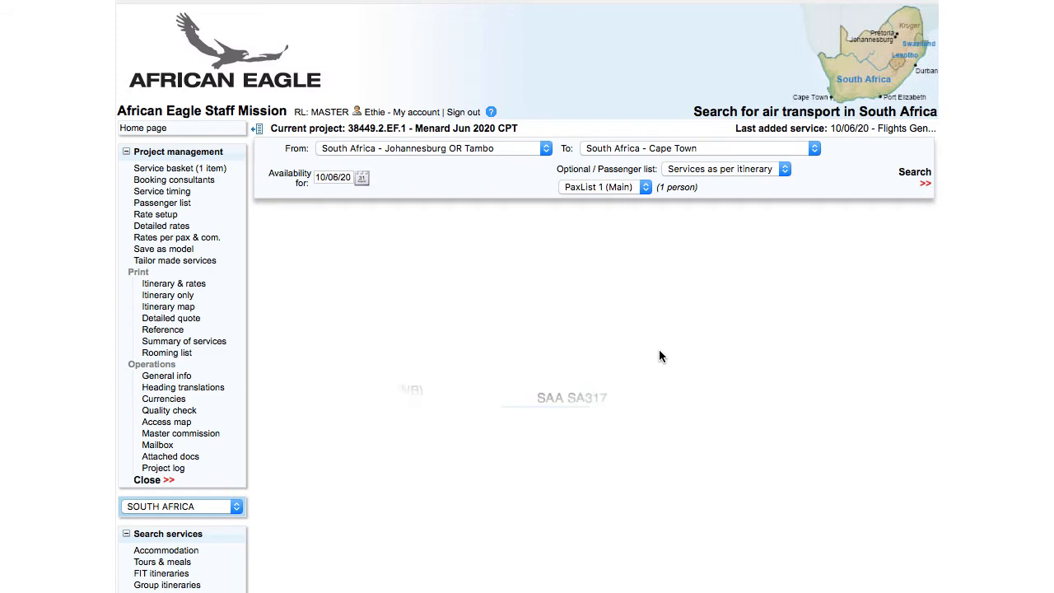
Add the on-request 13/06/20 Cape Town to Johannesburg OR Tambo return flight to the basket.
click(488, 148)
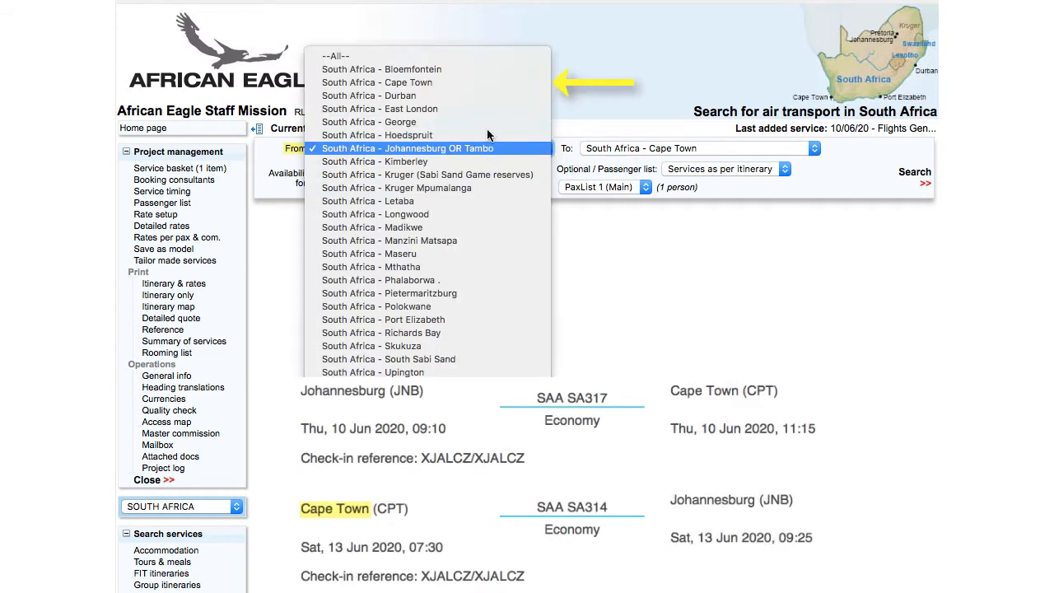
click(485, 85)
click(658, 148)
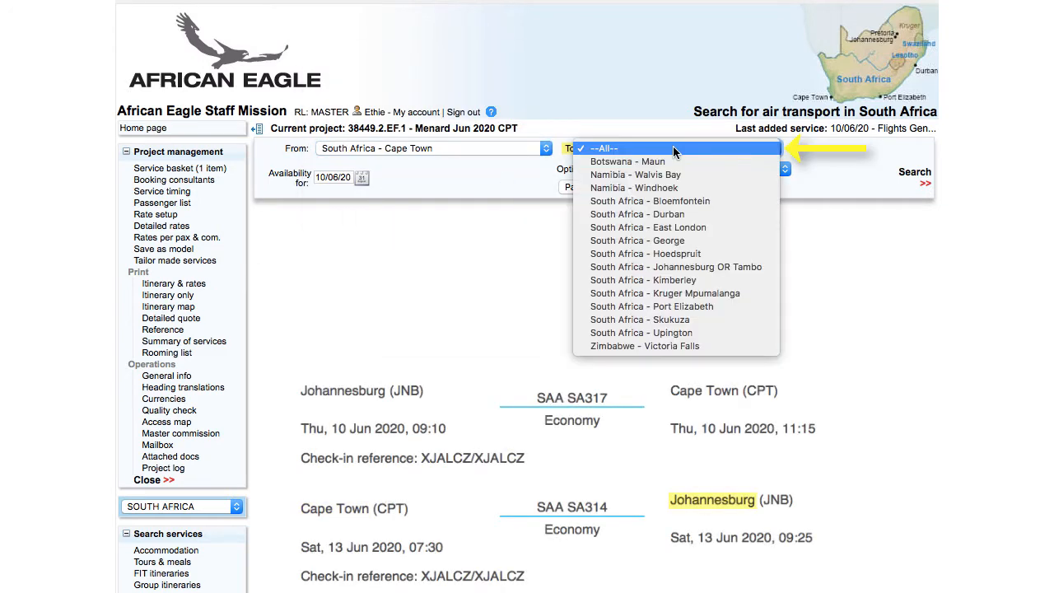
click(679, 269)
click(324, 176)
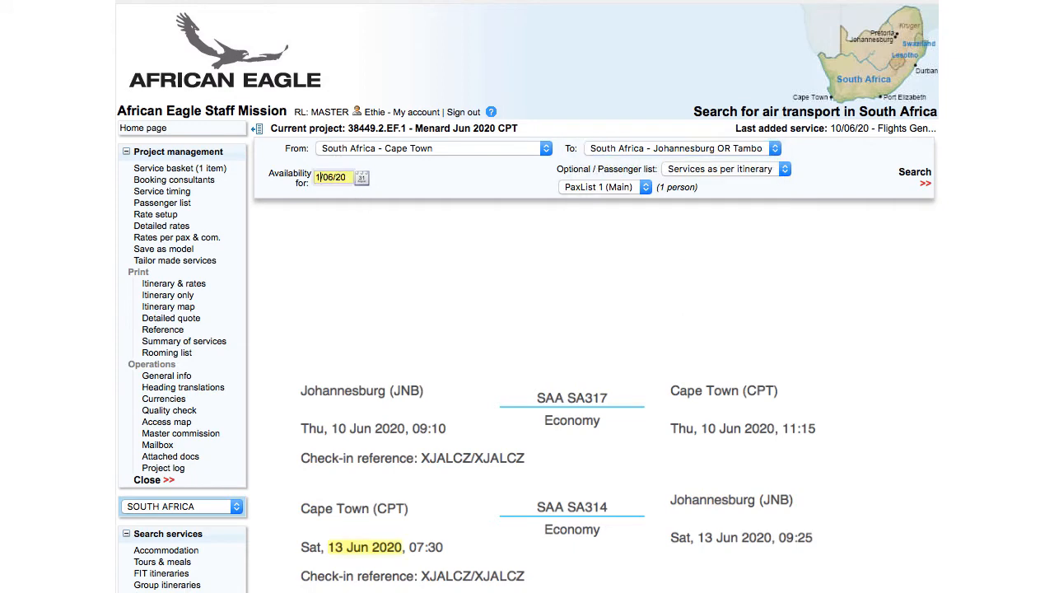
click(917, 183)
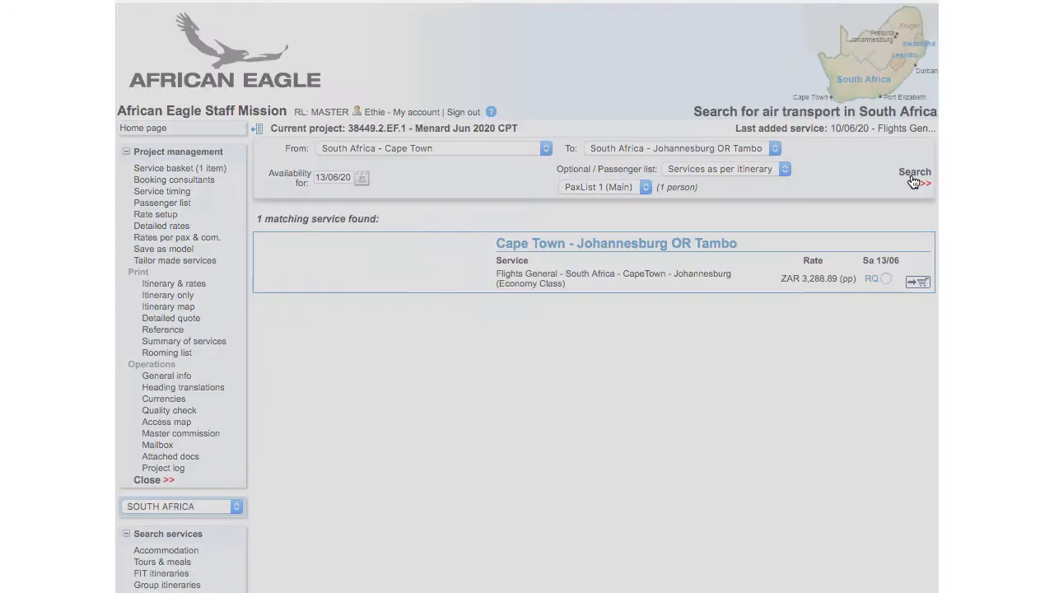
click(885, 278)
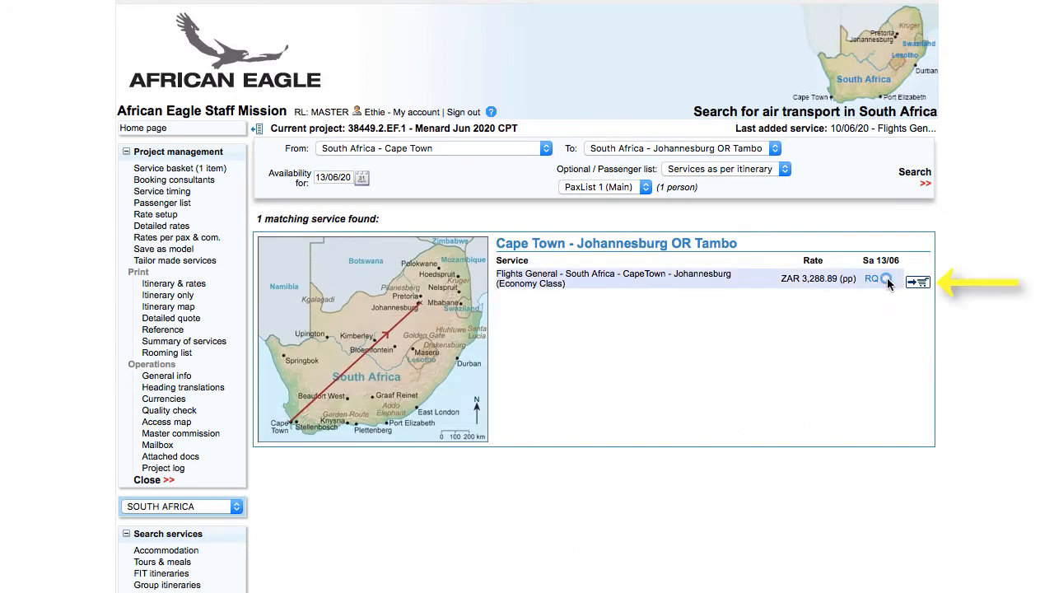
click(918, 283)
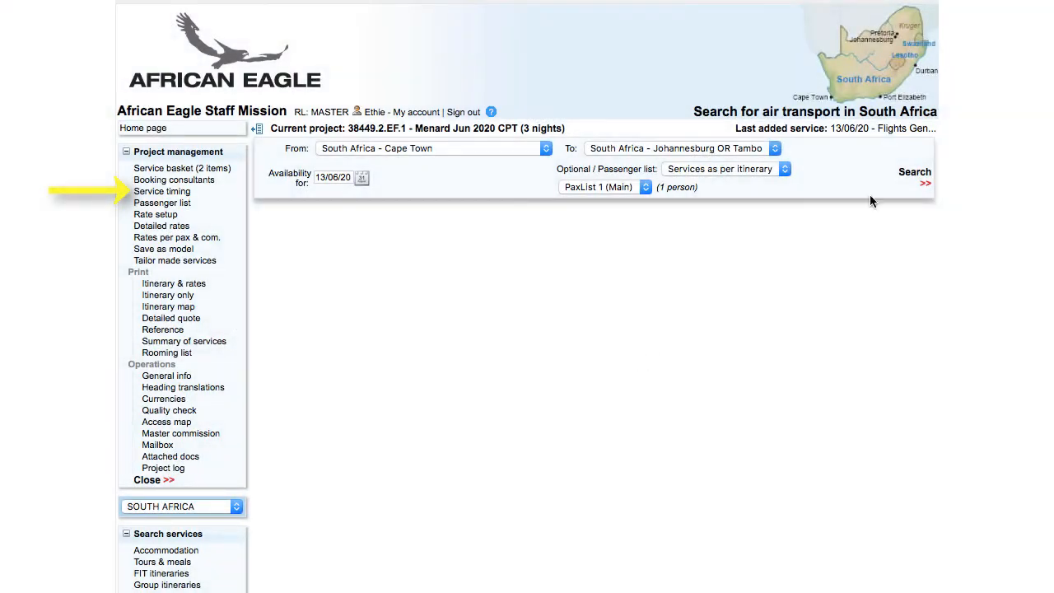
In Service timing, give the outbound flight number SA317, 09:10 to 11:15.
click(188, 194)
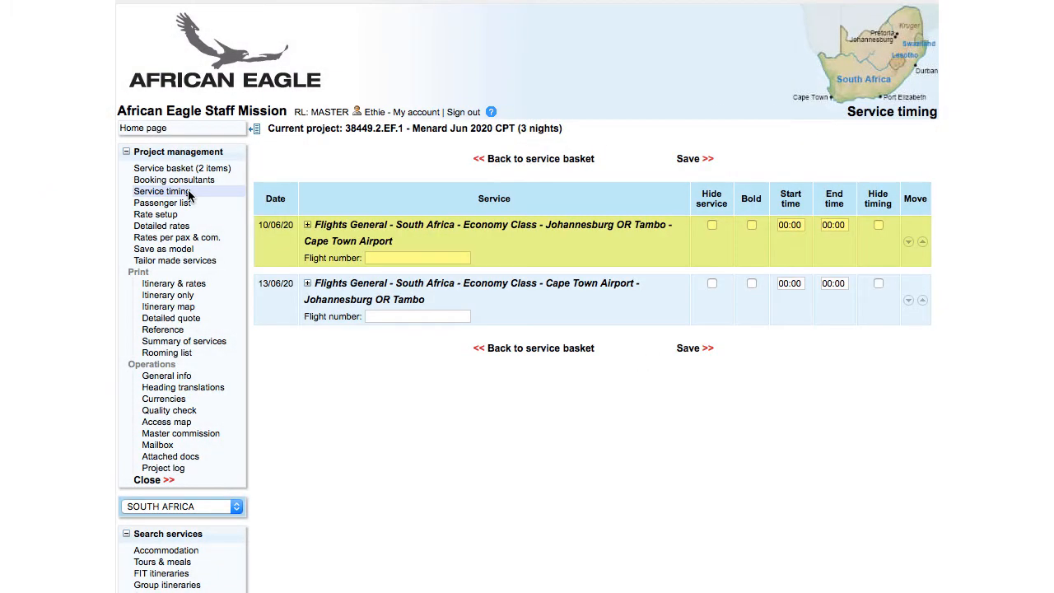
click(417, 258)
text(SA3)
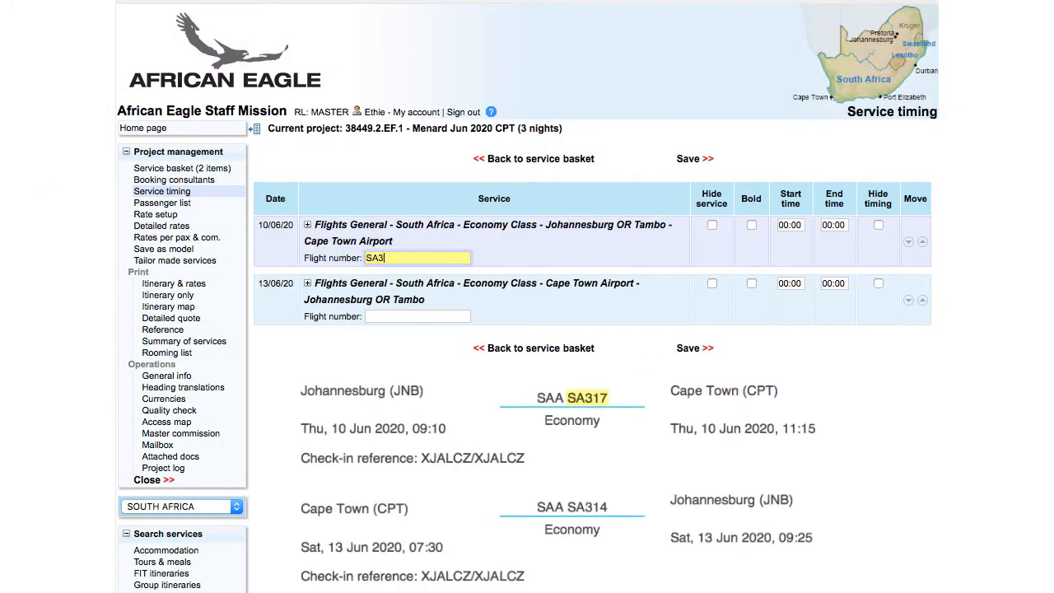
text(17)
key(Tab)
text(09:10)
key(Tab)
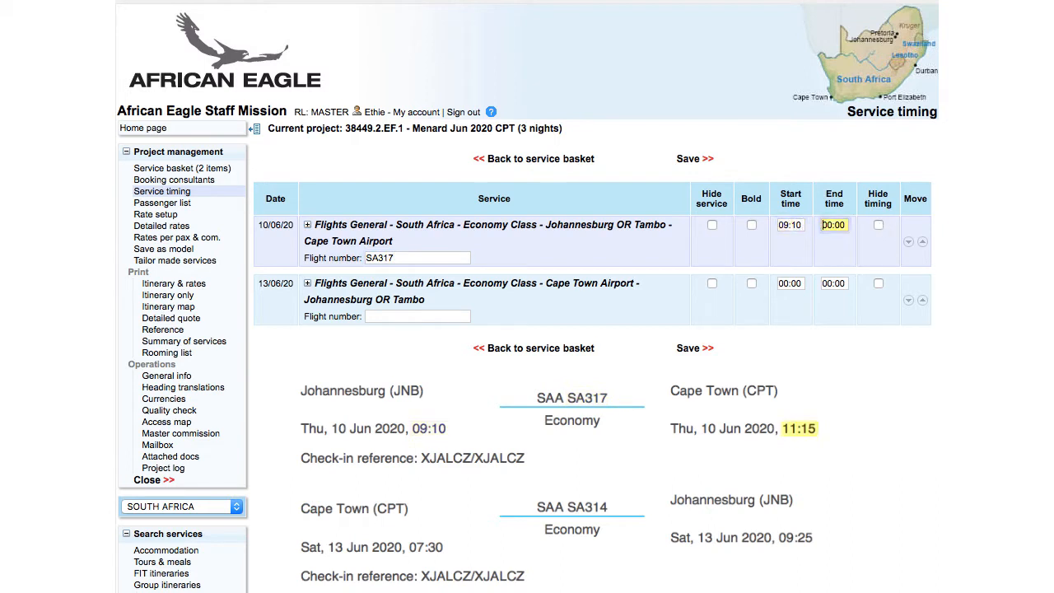
text(11:15)
Give the return flight number SA314, 07:30 to 09:25, and save the timings.
key(Tab)
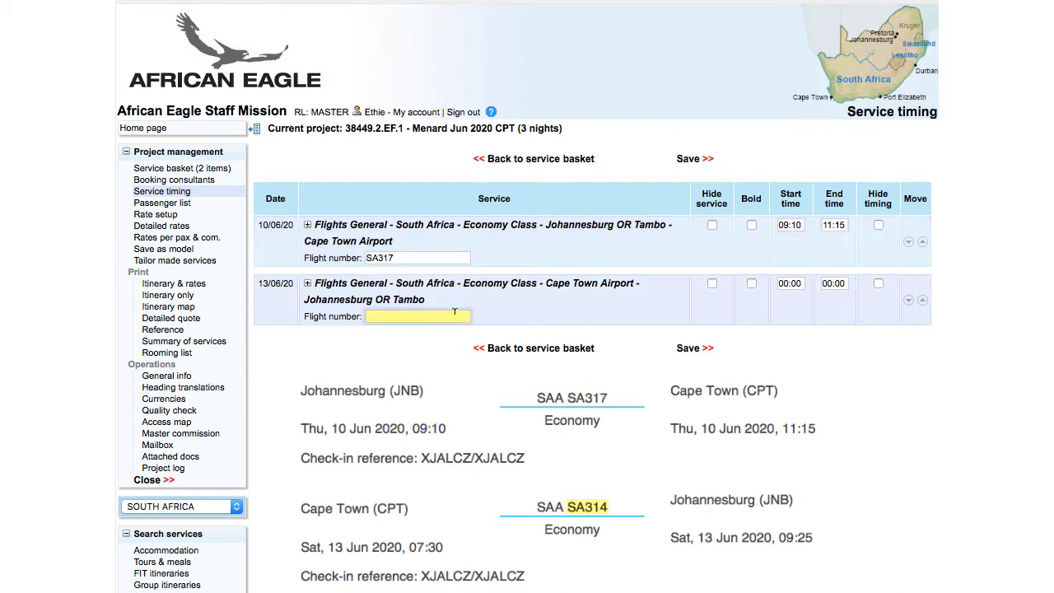
text(SA314)
key(Tab)
text(07:30)
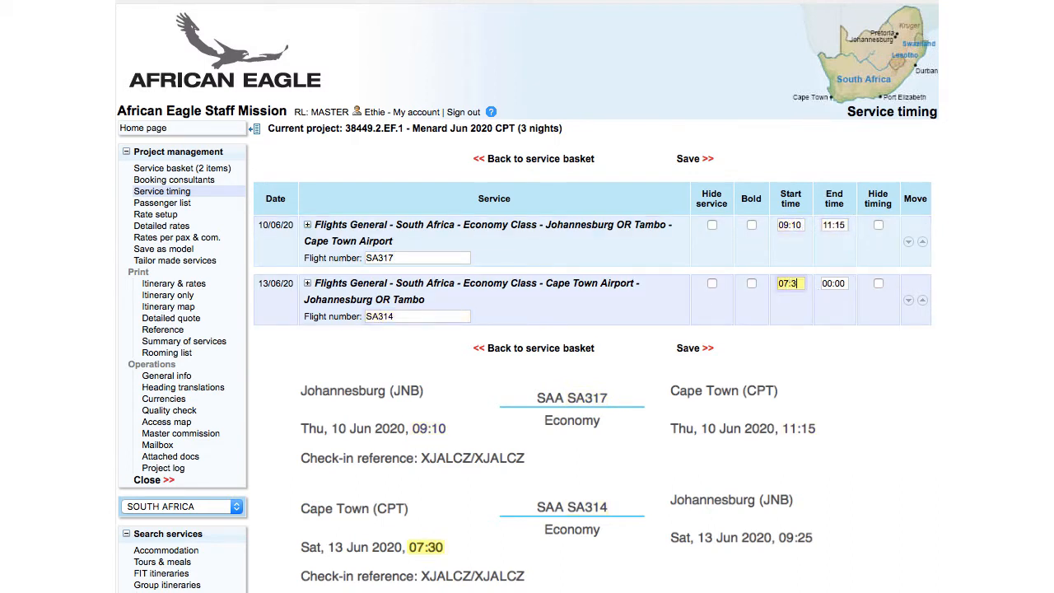
key(Tab)
text(09:25)
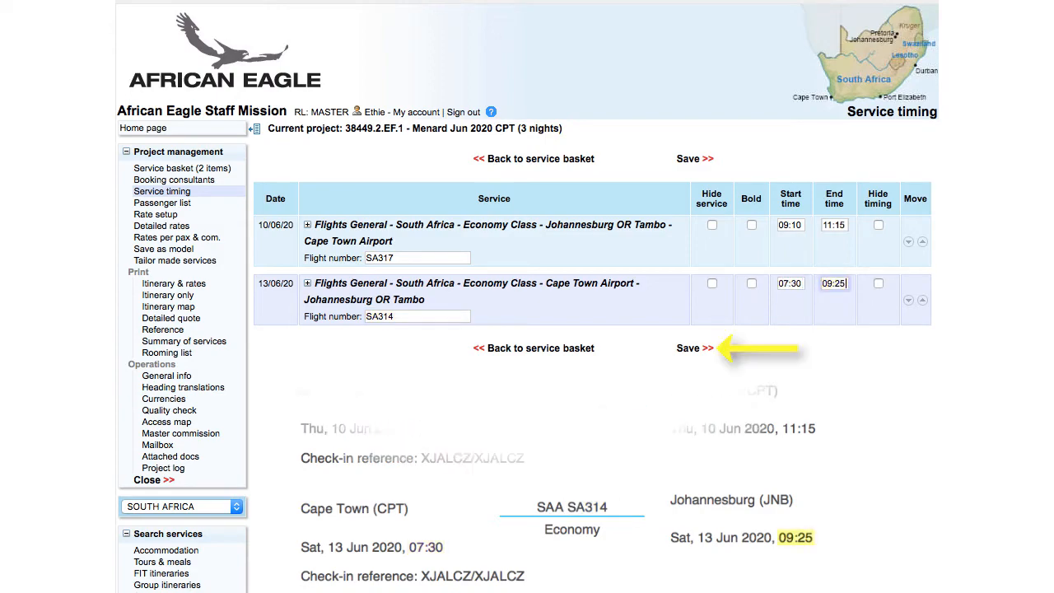
click(696, 349)
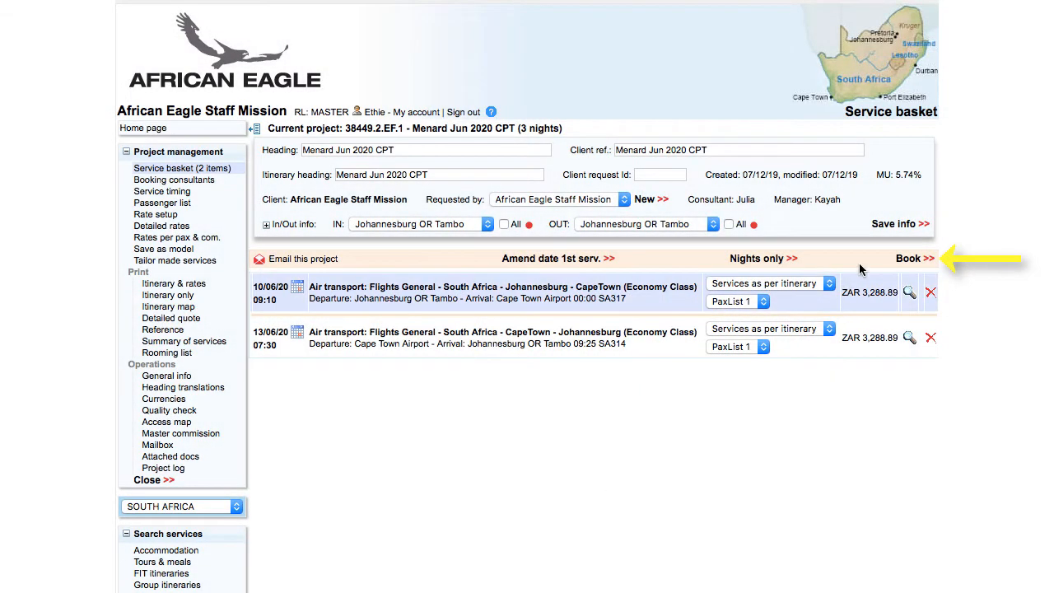
Book both flights with no booking mail to any provider, then set the first flight's status to OK.
click(912, 258)
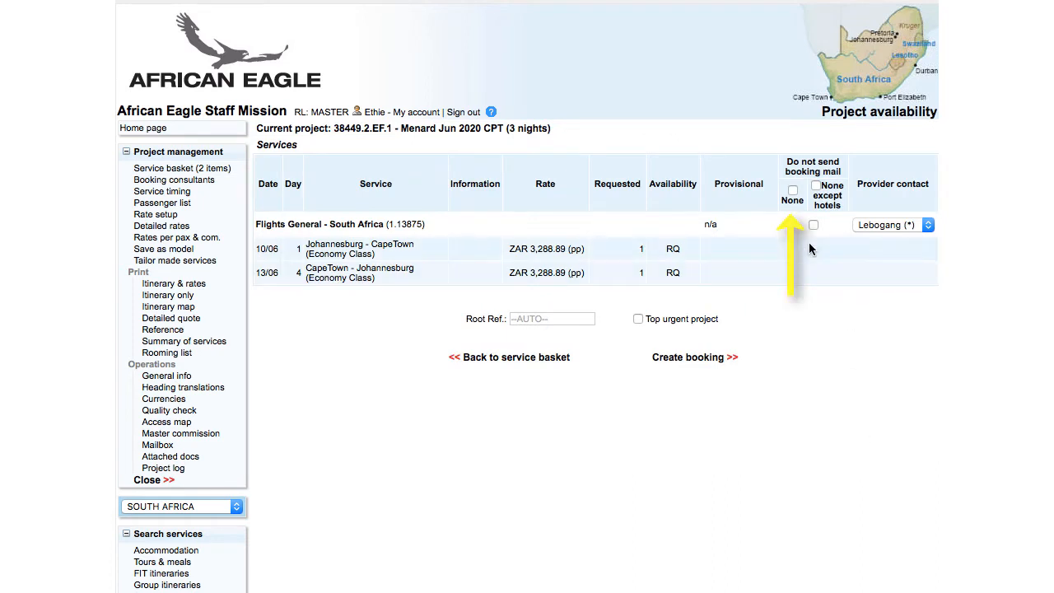
click(793, 190)
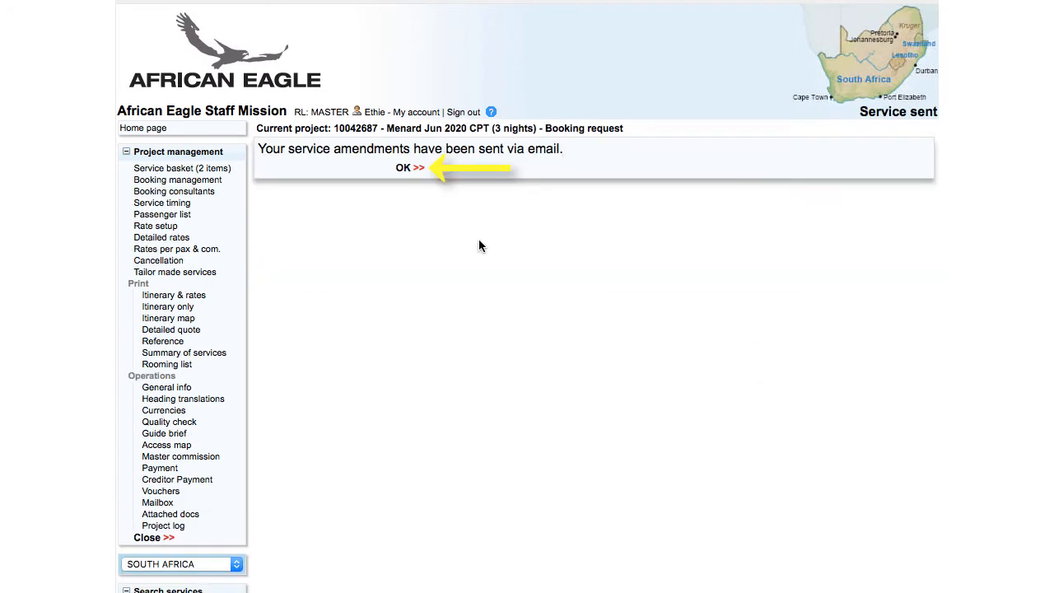
click(403, 167)
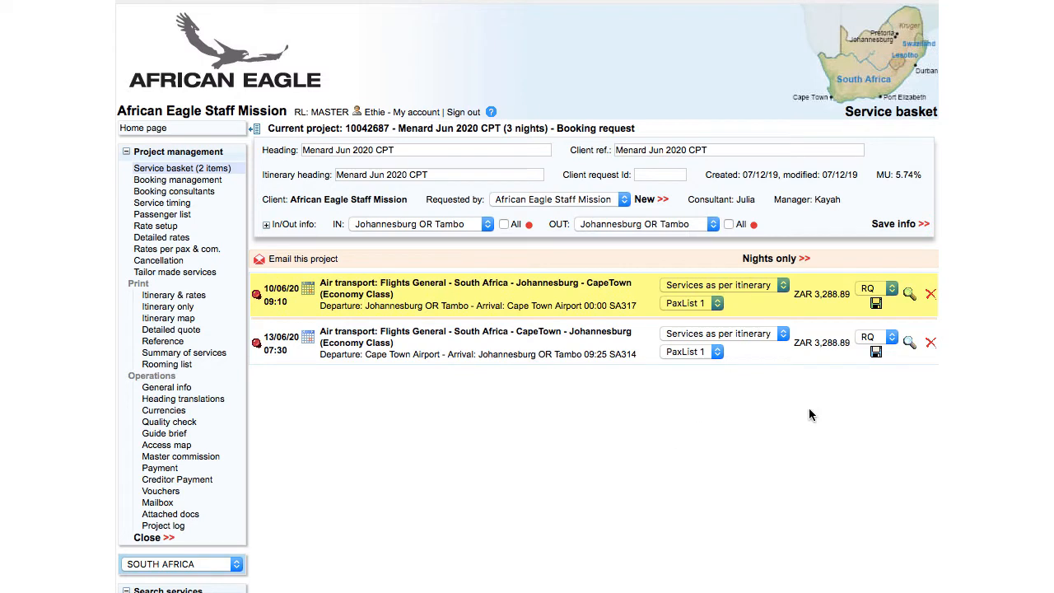
click(873, 288)
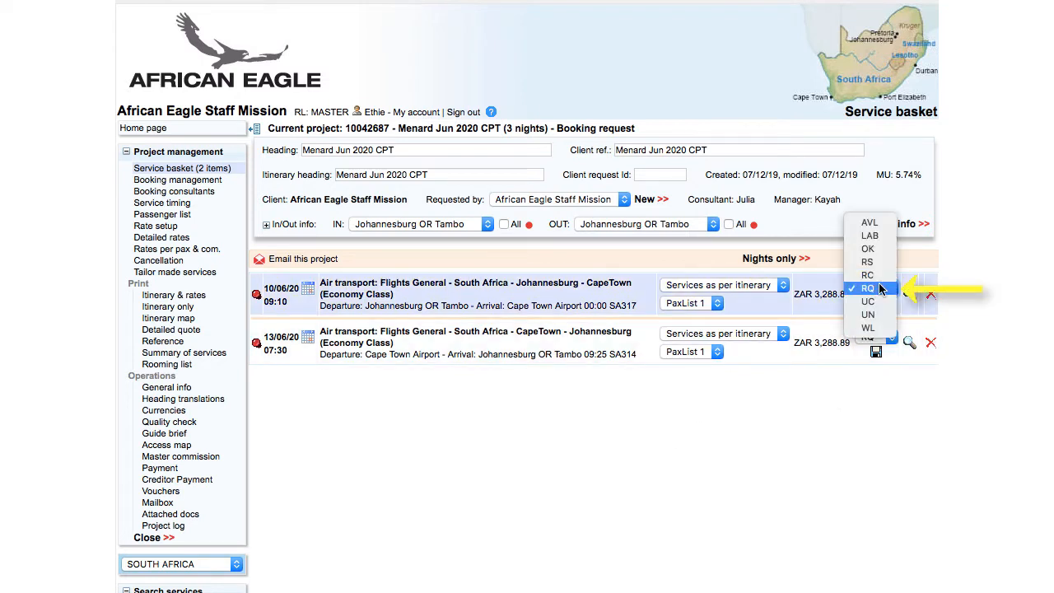
click(877, 302)
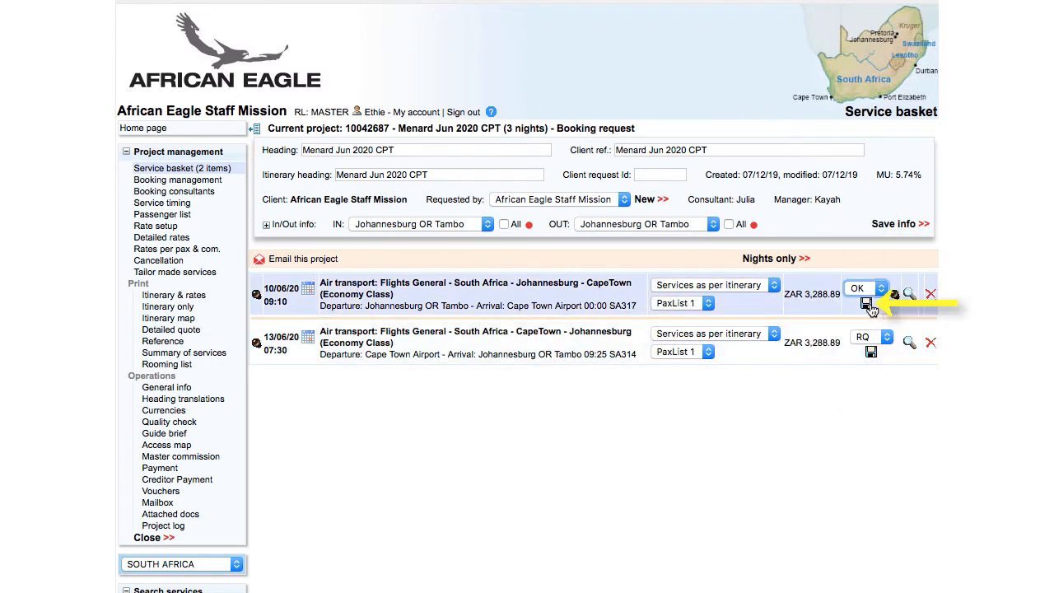
Save the first flight's OK status, change the second flight from RQ to OK and save it.
click(866, 304)
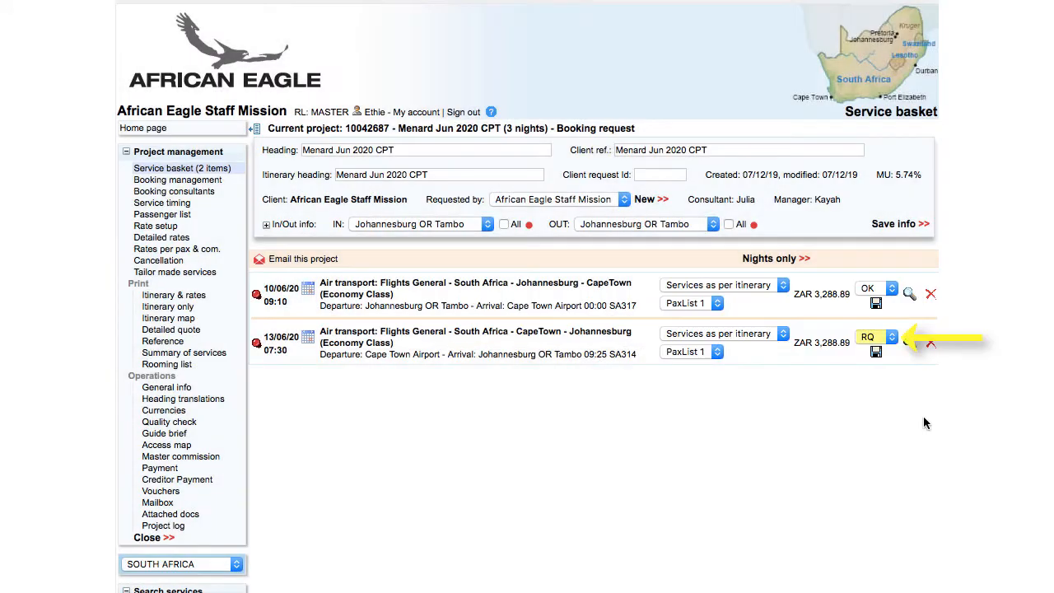
click(872, 336)
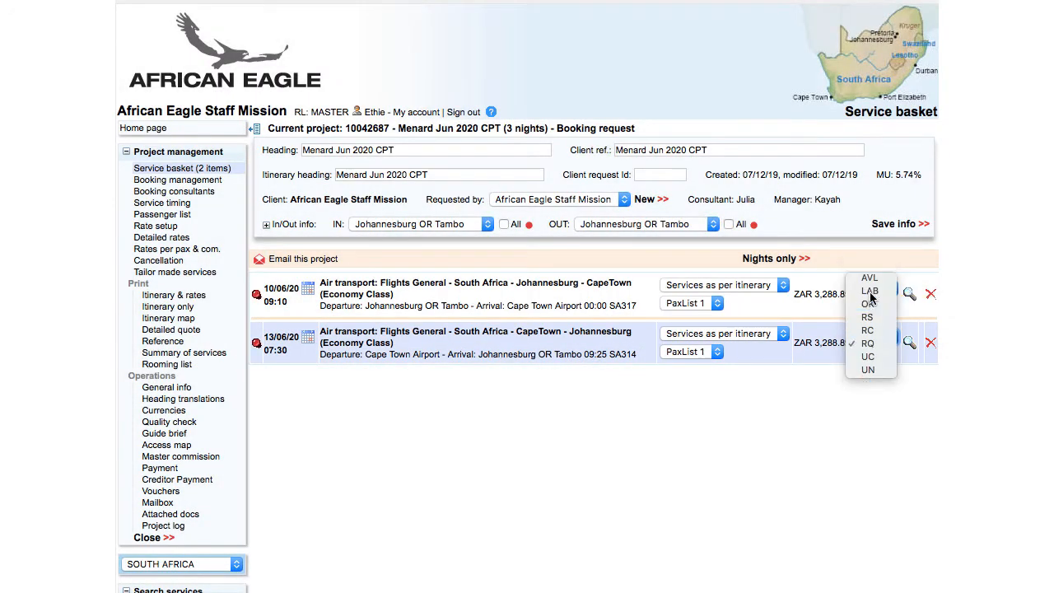
click(946, 300)
click(867, 353)
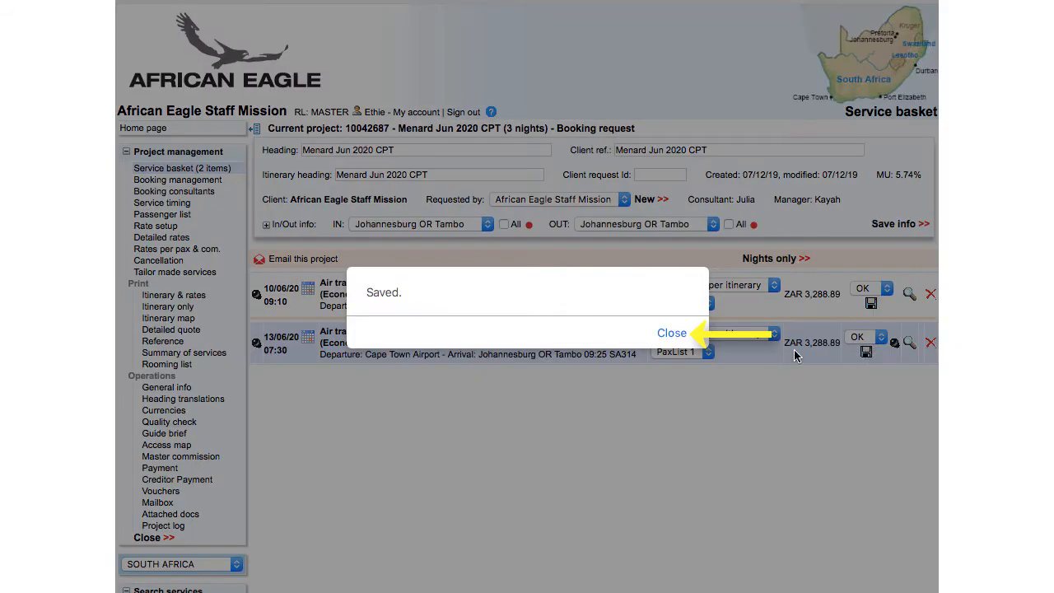
click(675, 336)
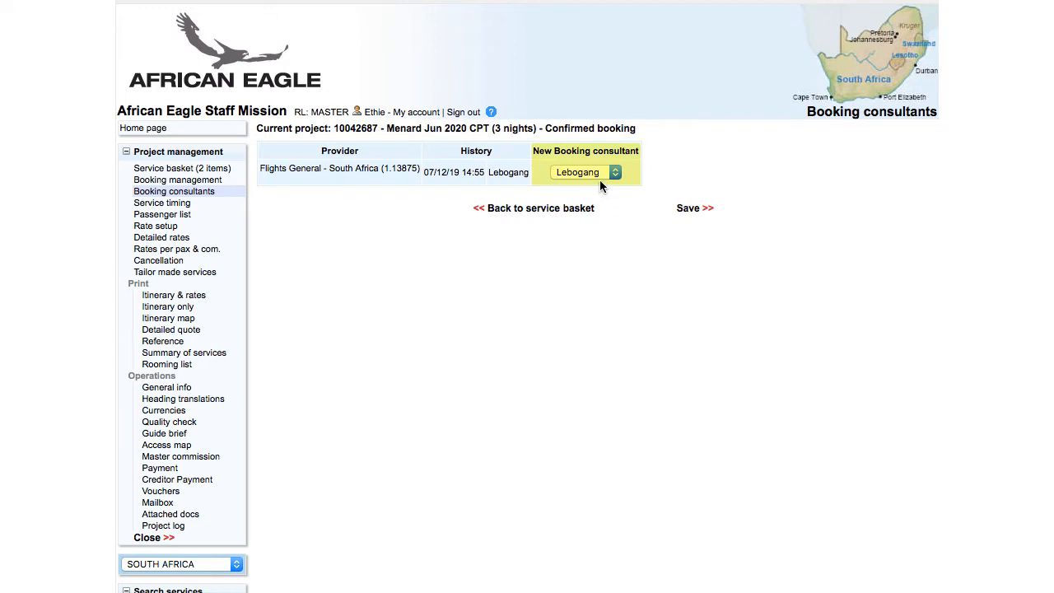
Save a different booking consultant for the flight provider, then go to Detailed rates.
click(601, 173)
click(603, 185)
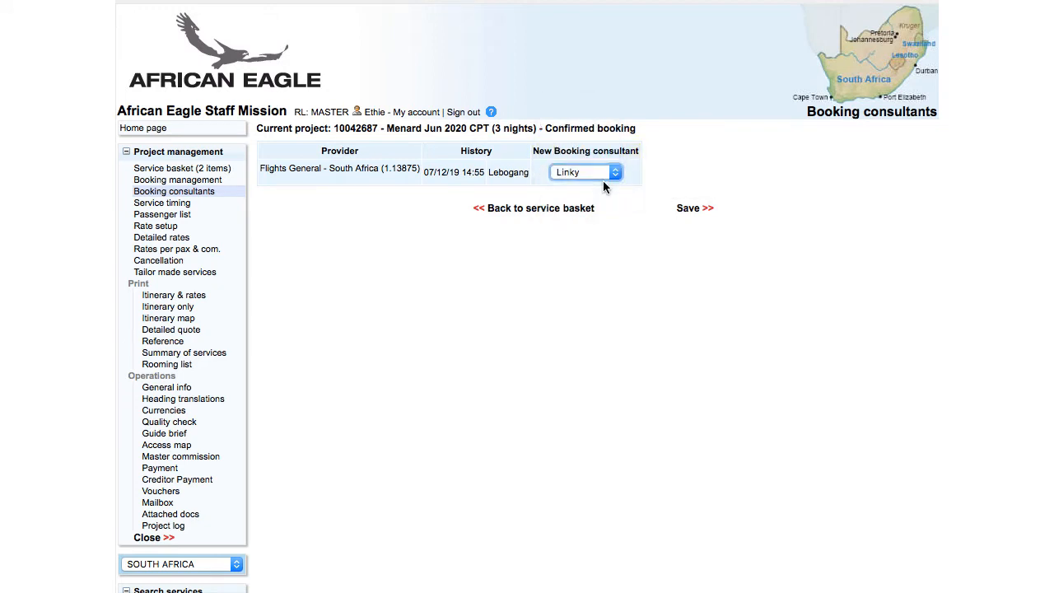
click(688, 209)
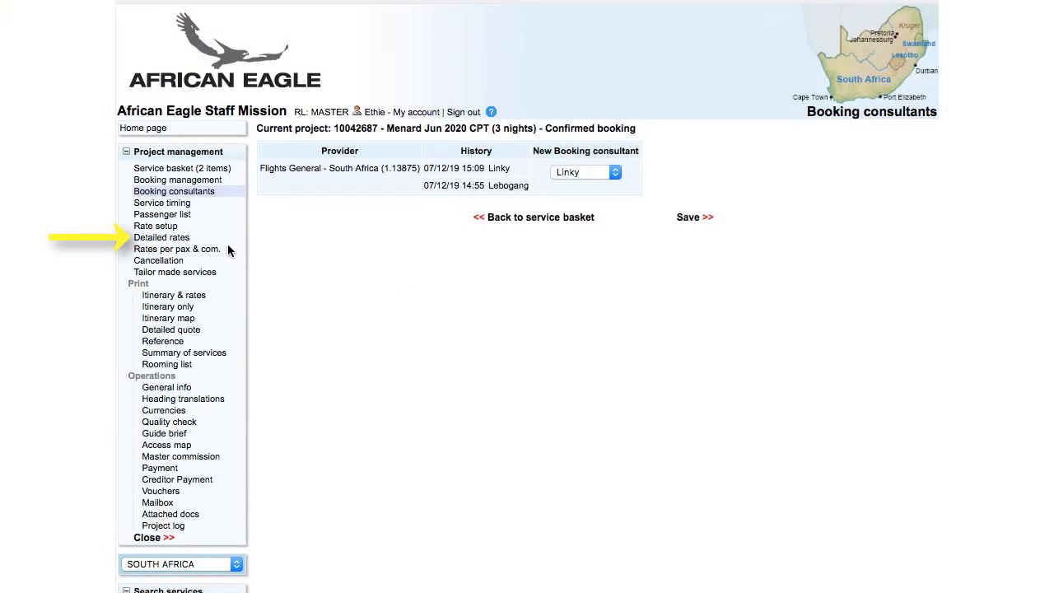
click(205, 239)
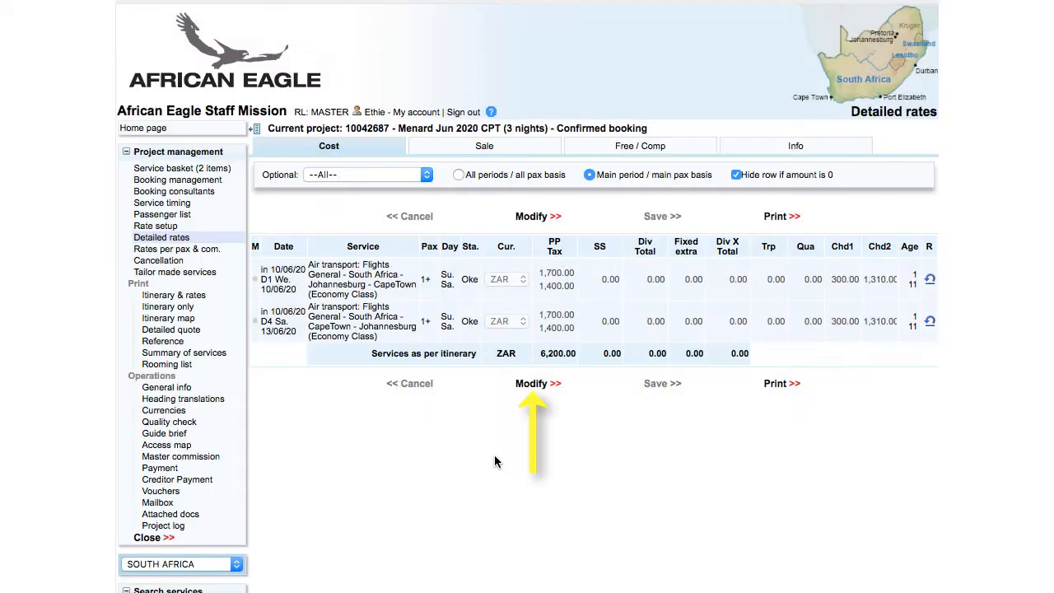
Set the outbound flight's rate to 1120 with 1398 tax, zero the return flight, and save.
click(534, 384)
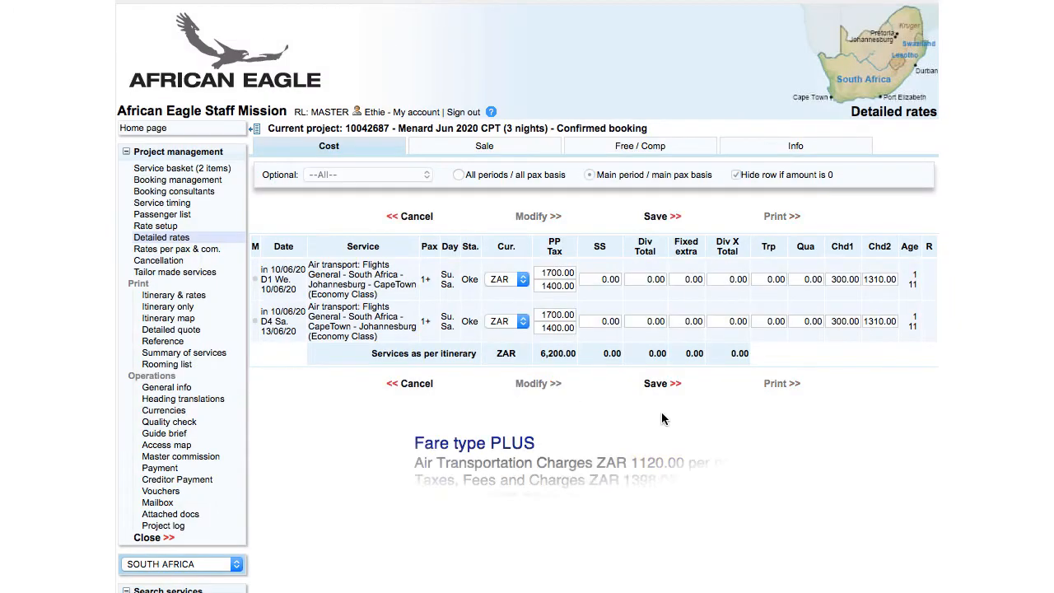
double_click(540, 272)
key(BackSpace)
text(1120)
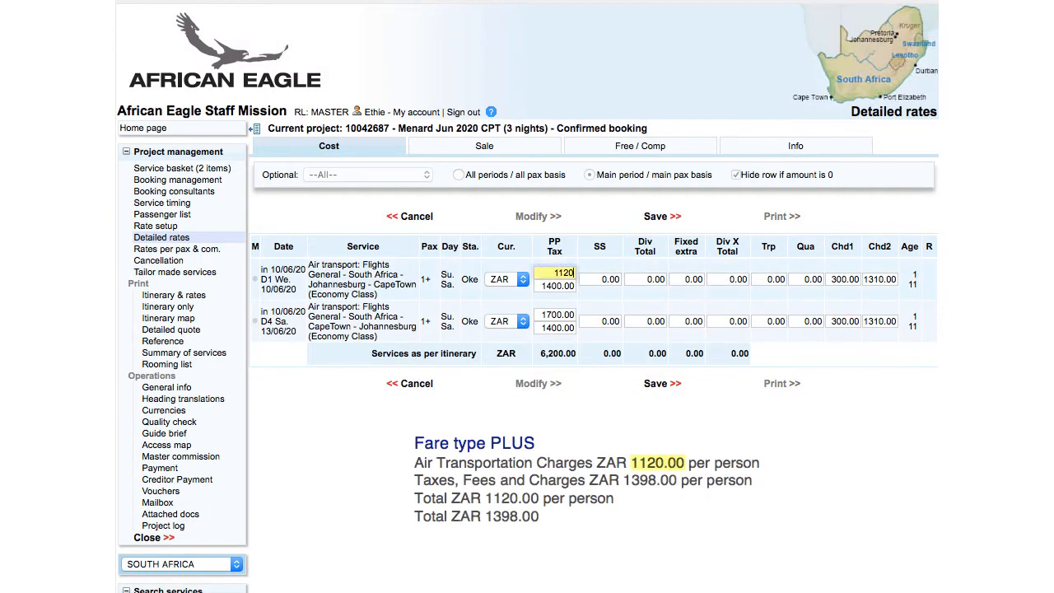
key(Tab)
text(13)
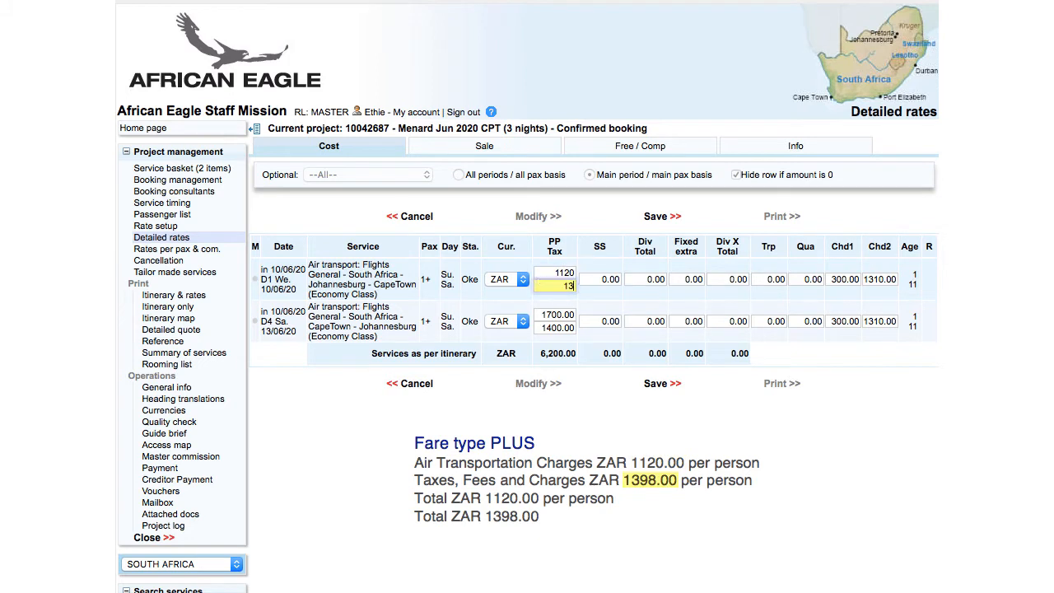
text(98)
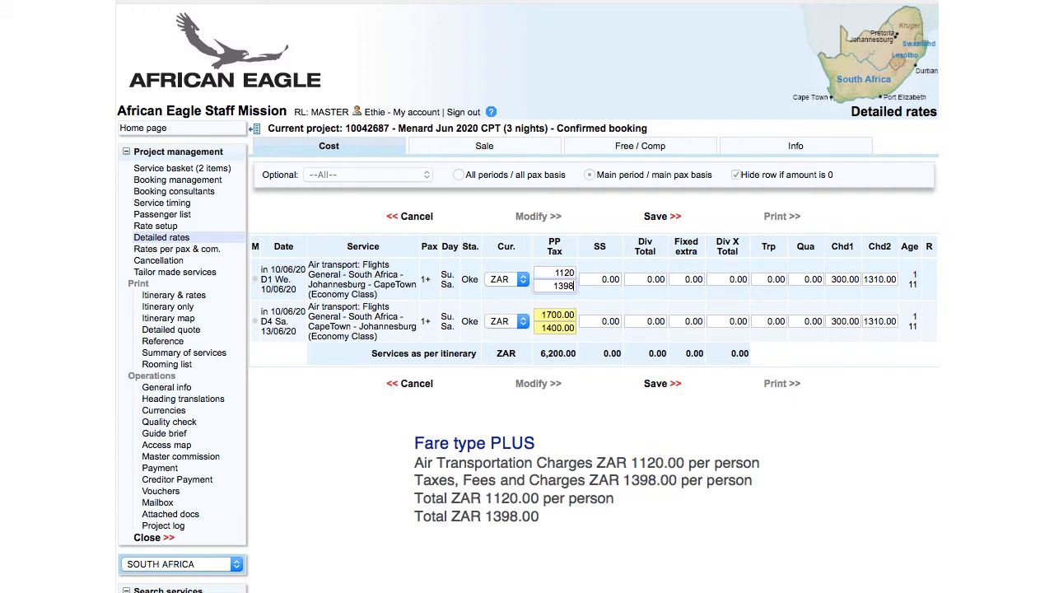
key(Tab)
text(0)
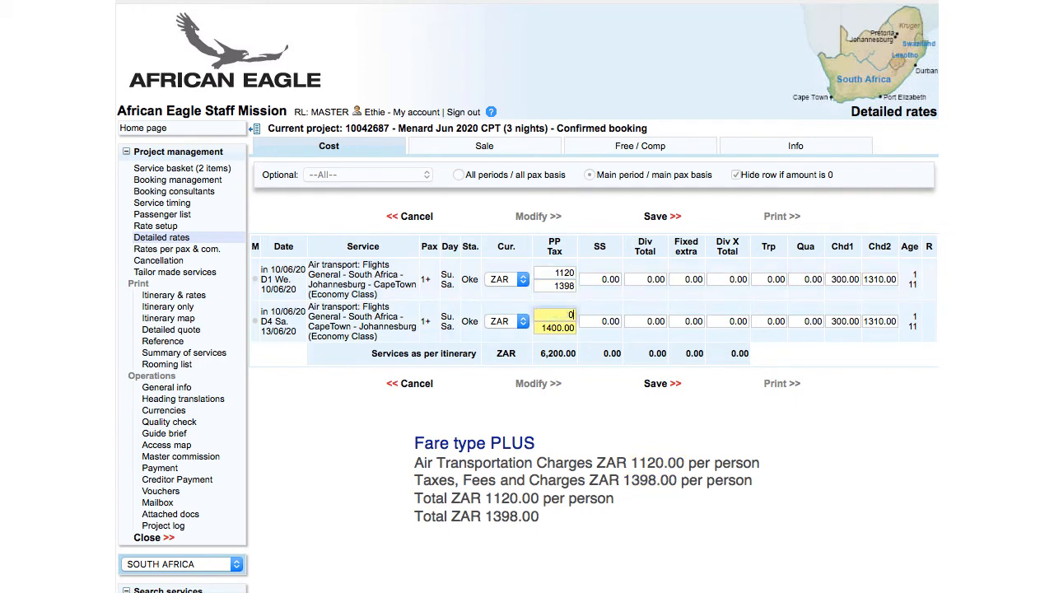
key(Tab)
text(0)
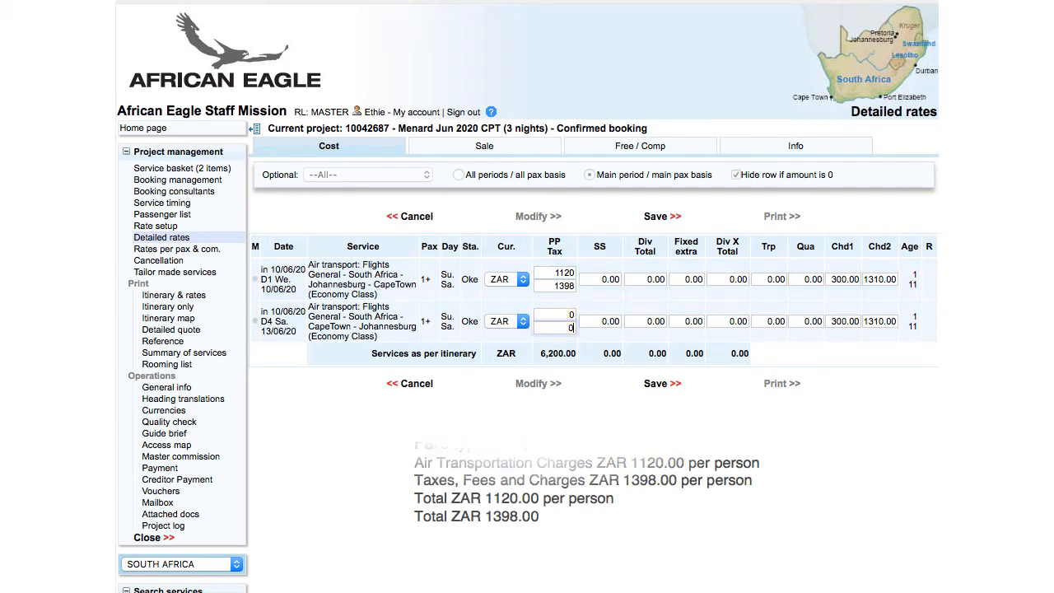
click(659, 388)
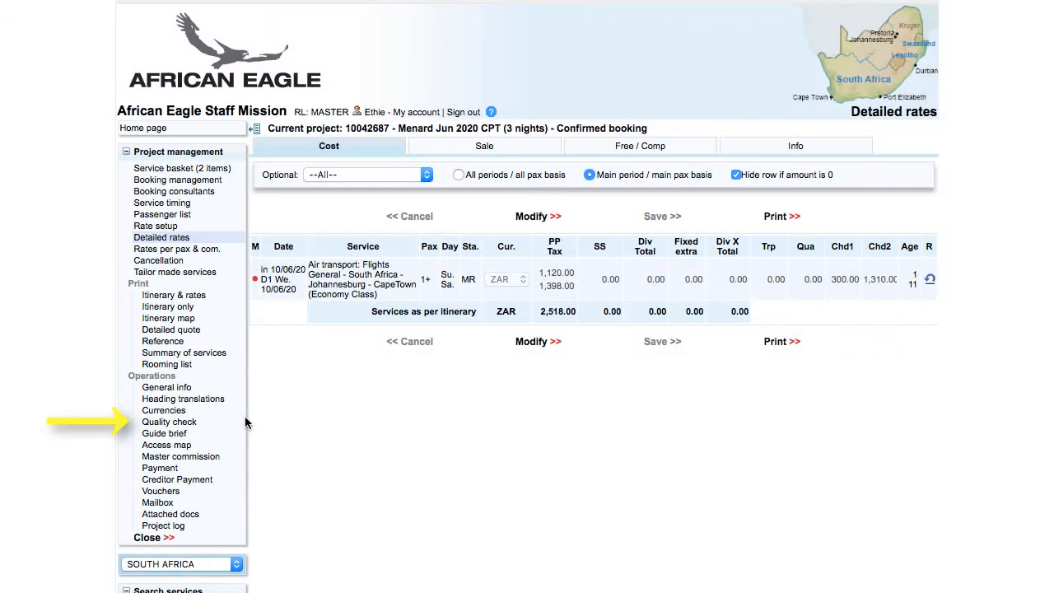
click(178, 424)
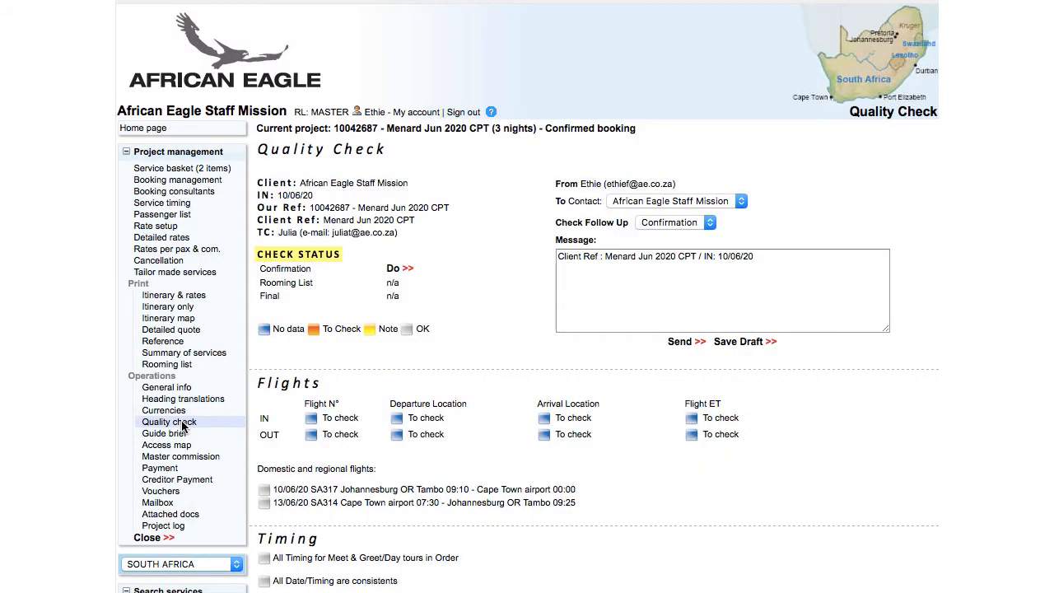
Mark the Confirmation, Rooming List and Final quality checks as done, then go to Payment.
click(393, 271)
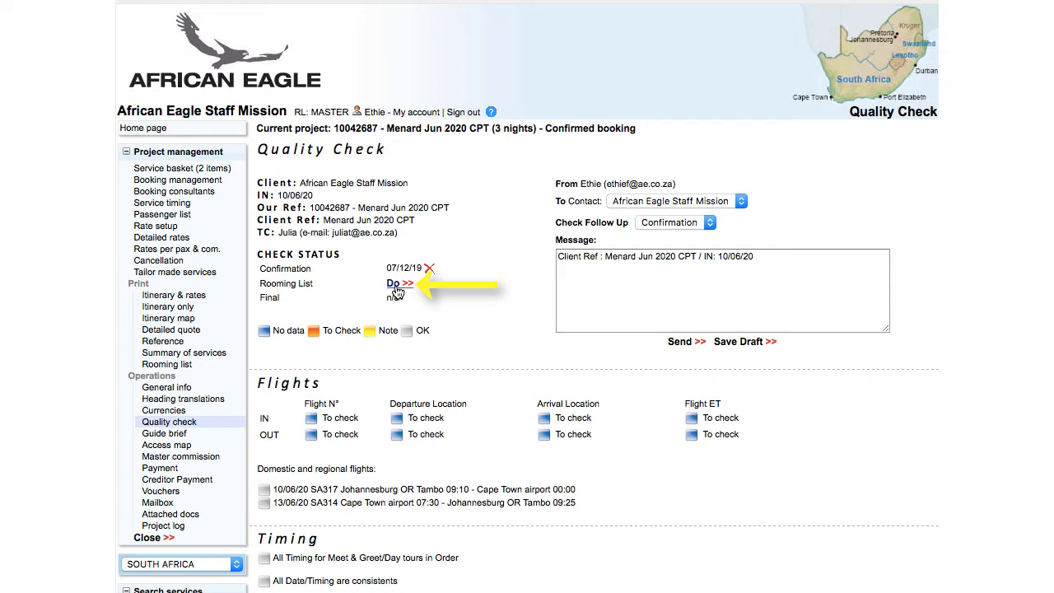
click(394, 285)
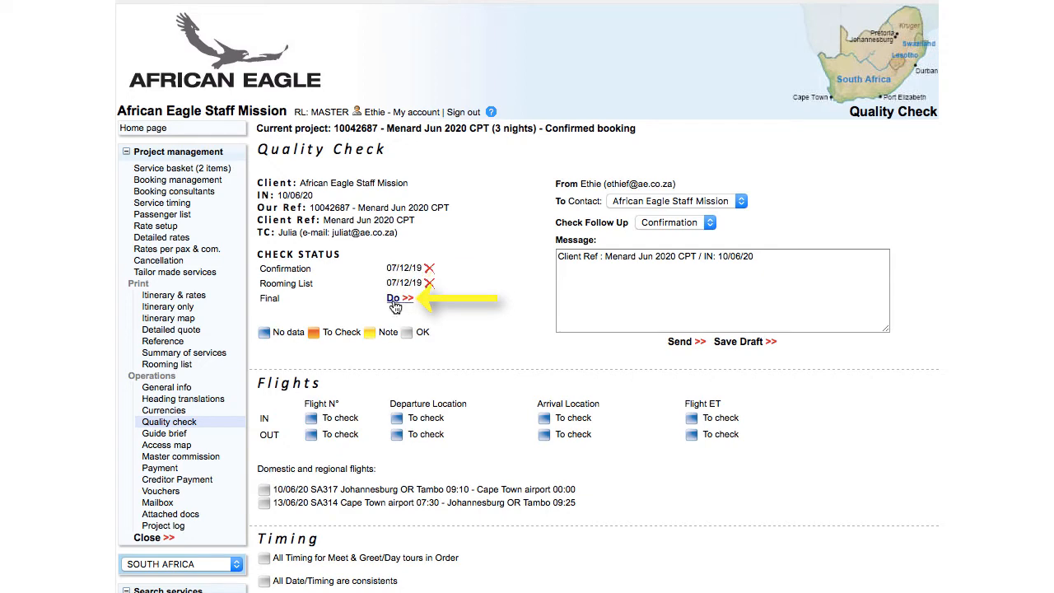
click(395, 300)
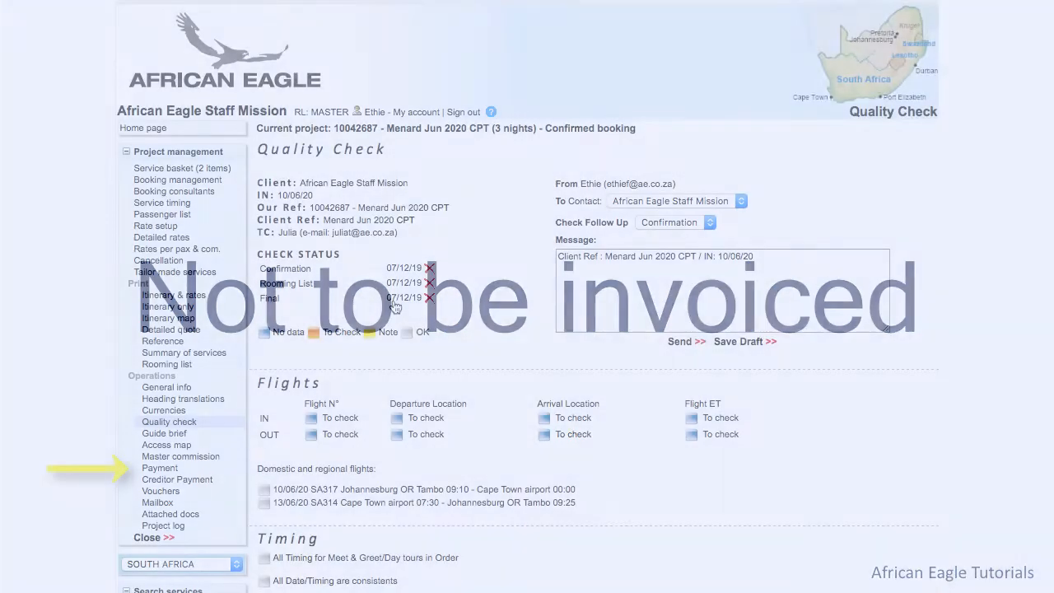
click(169, 471)
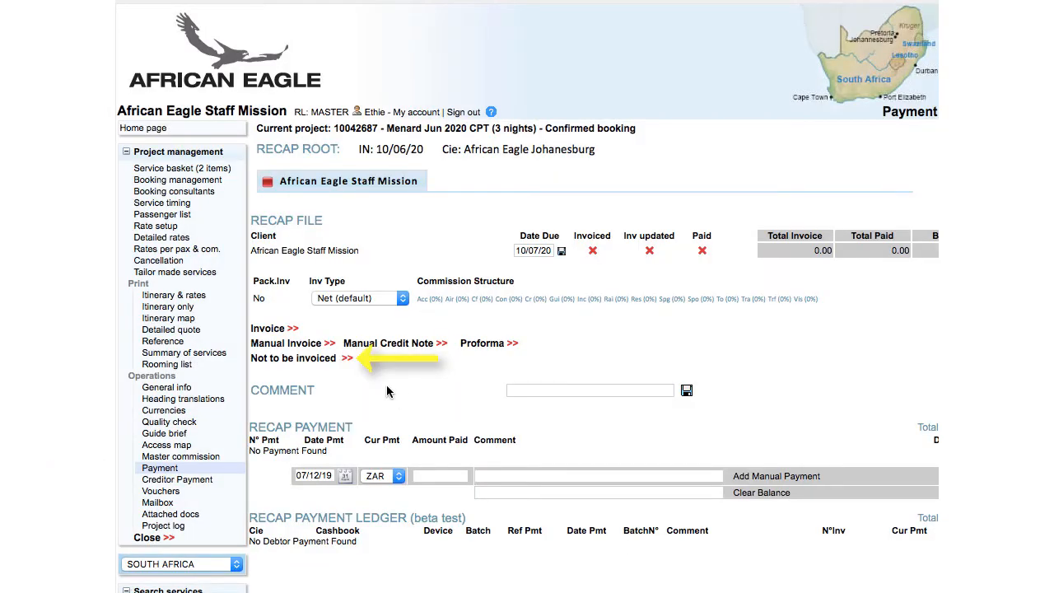
Flag the project not to be invoiced with the reason 'Staff mission', save it, and close the project.
click(332, 359)
click(333, 372)
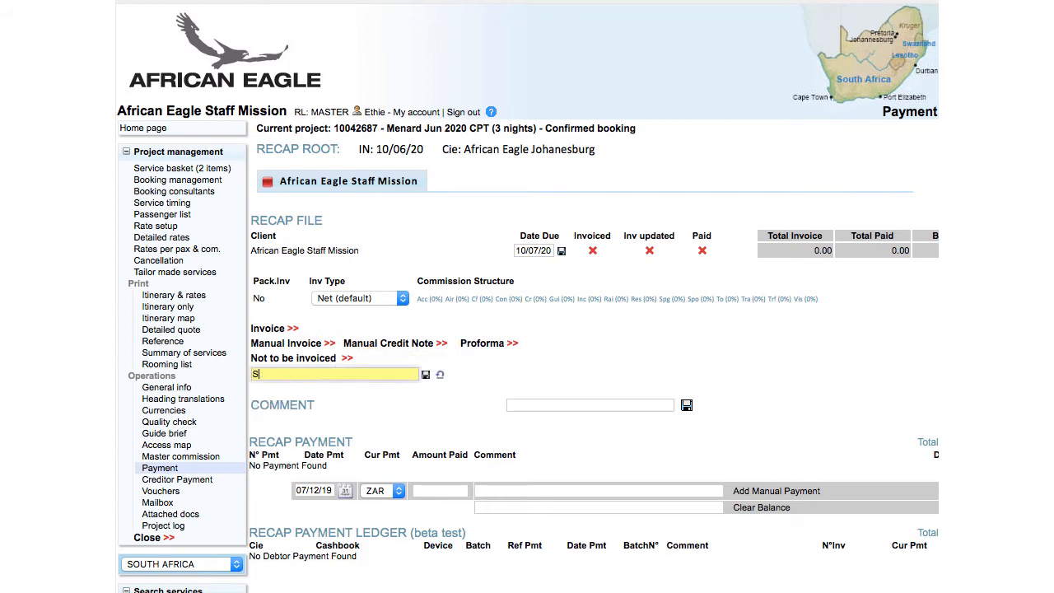
text(Staff mission)
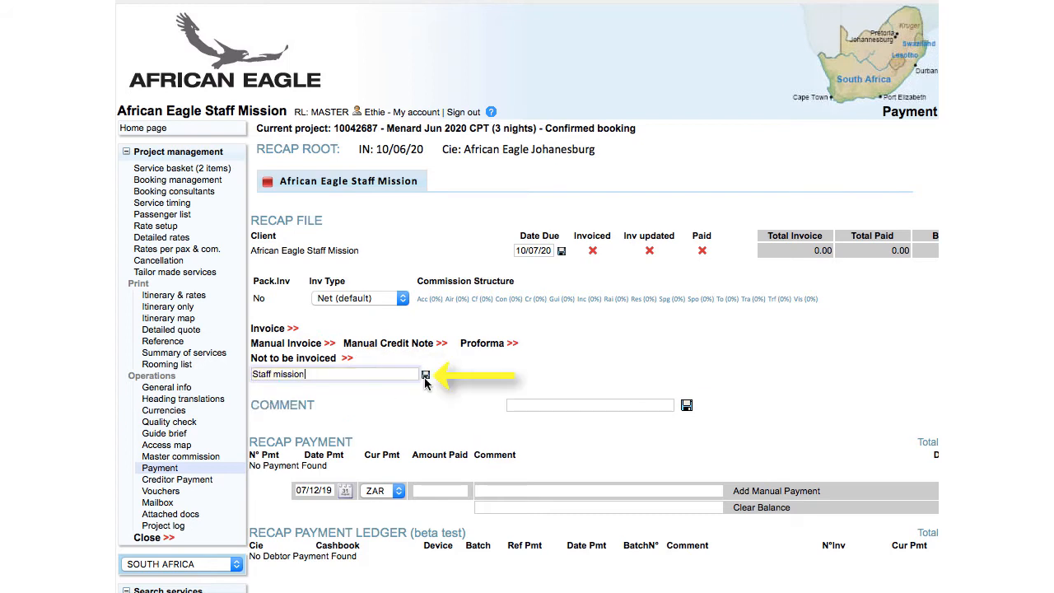
click(425, 374)
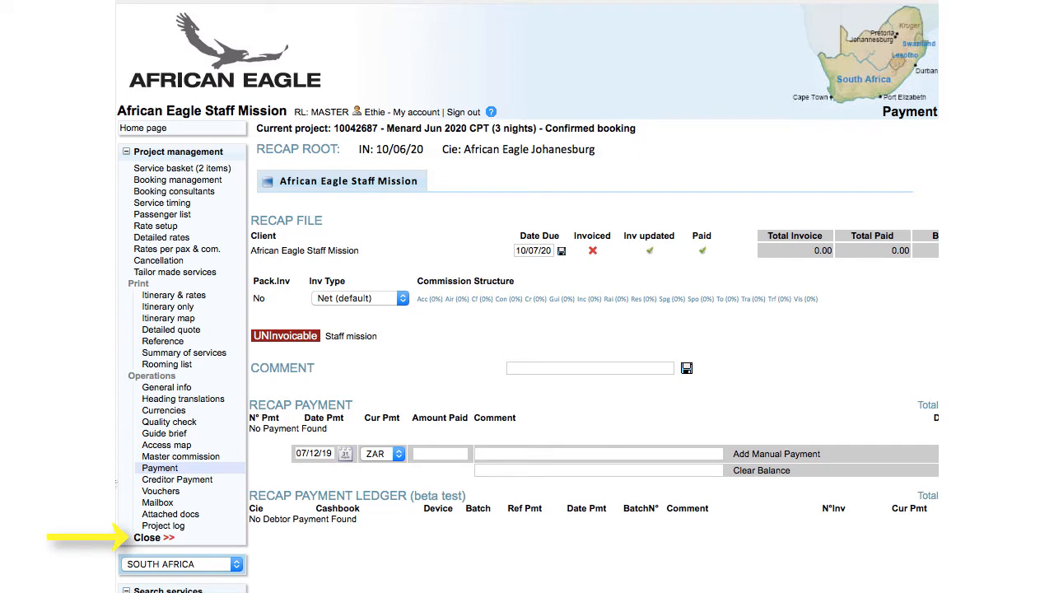
click(147, 537)
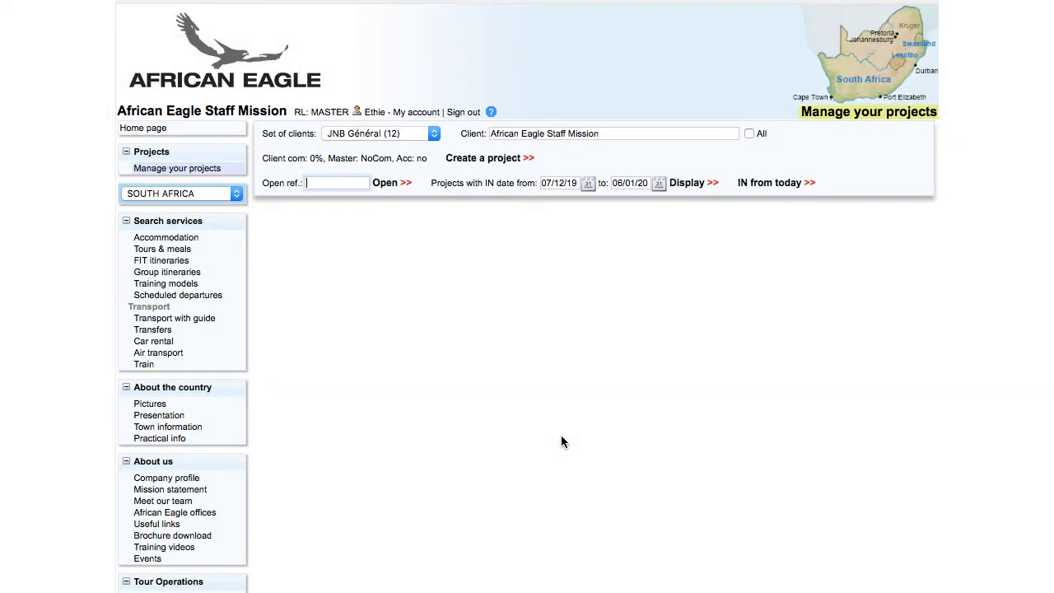
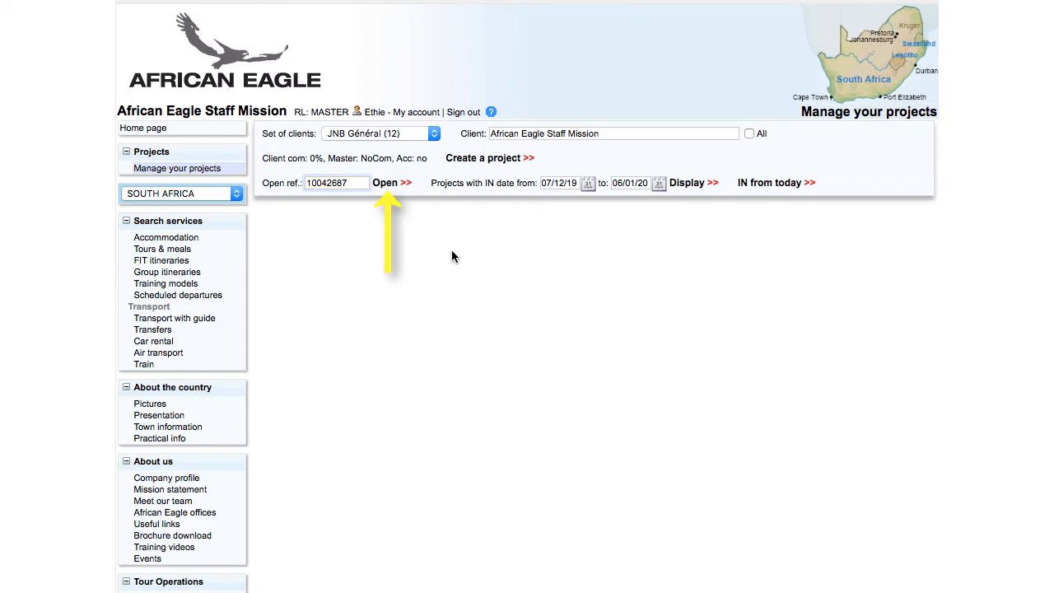
click(390, 182)
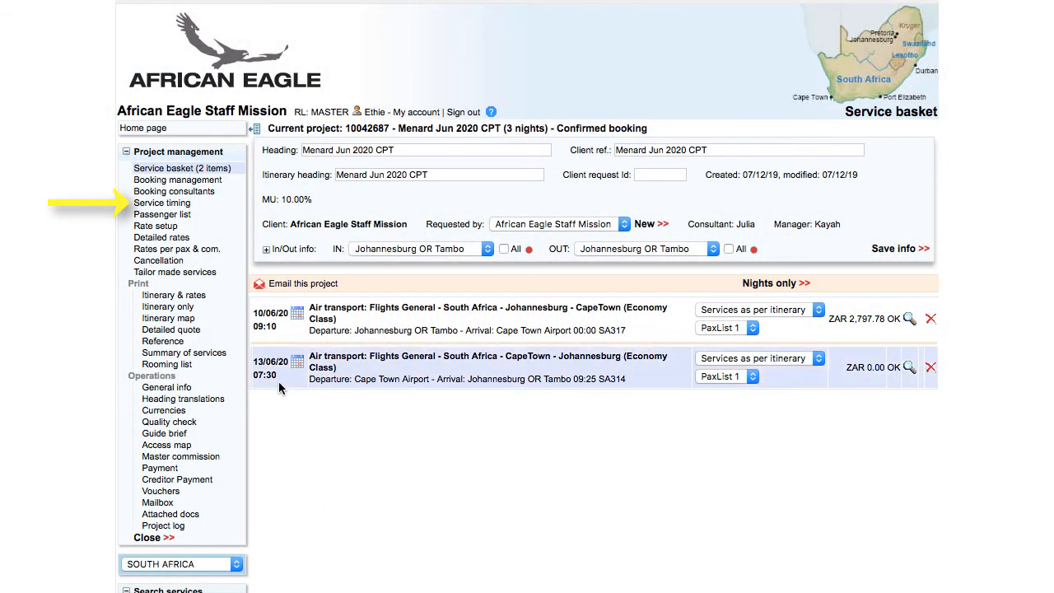
click(189, 203)
text(MN111)
key(Tab)
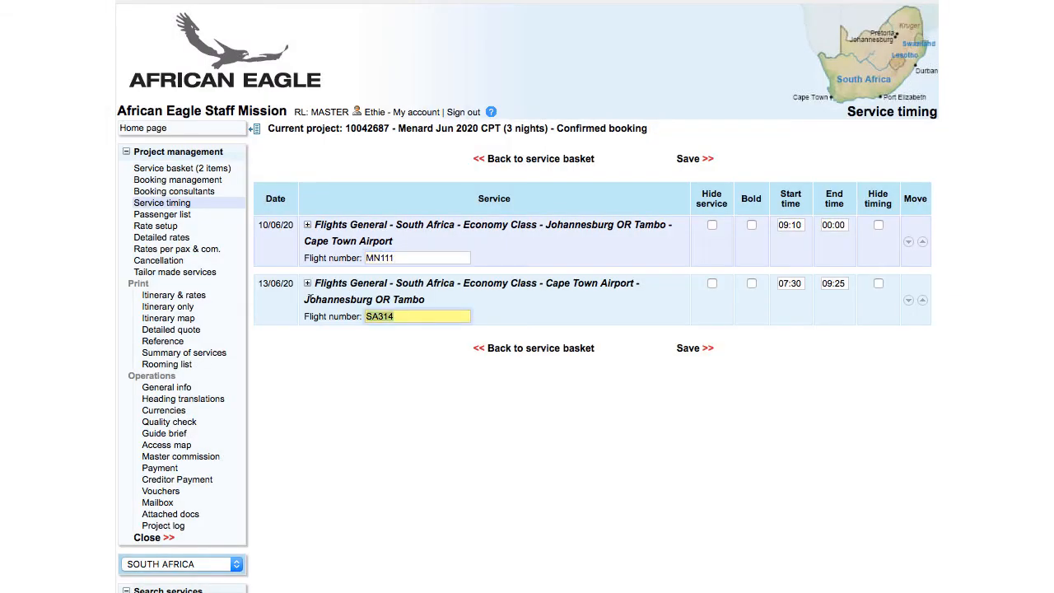
text(MN114)
Set flight times to 10:00–12:10 and 10:55–12:55, and save.
click(789, 225)
text(10:00)
key(Tab)
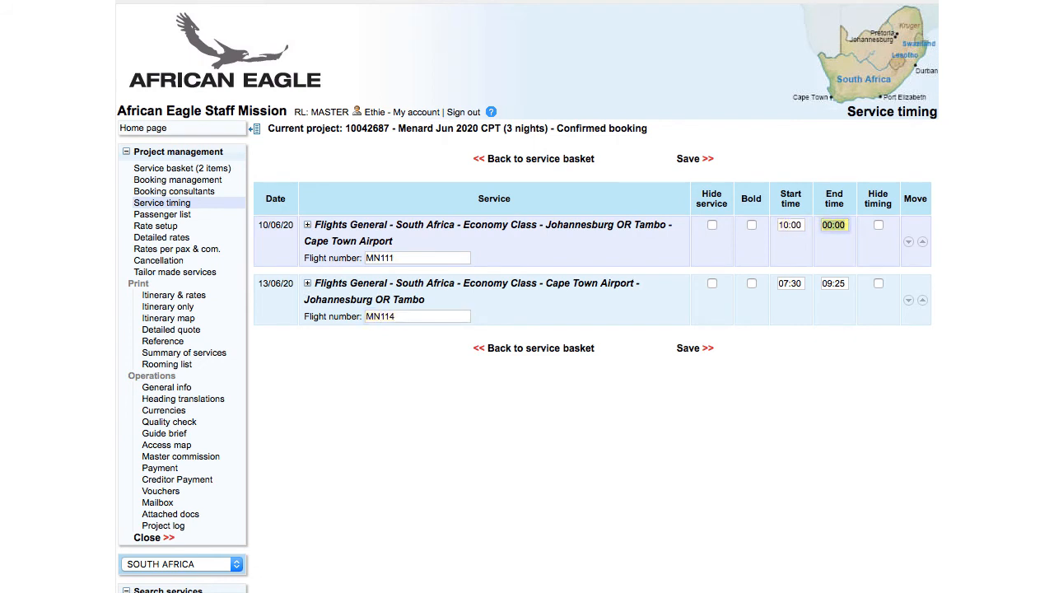
text(12:10)
click(787, 283)
text(10:55)
key(Tab)
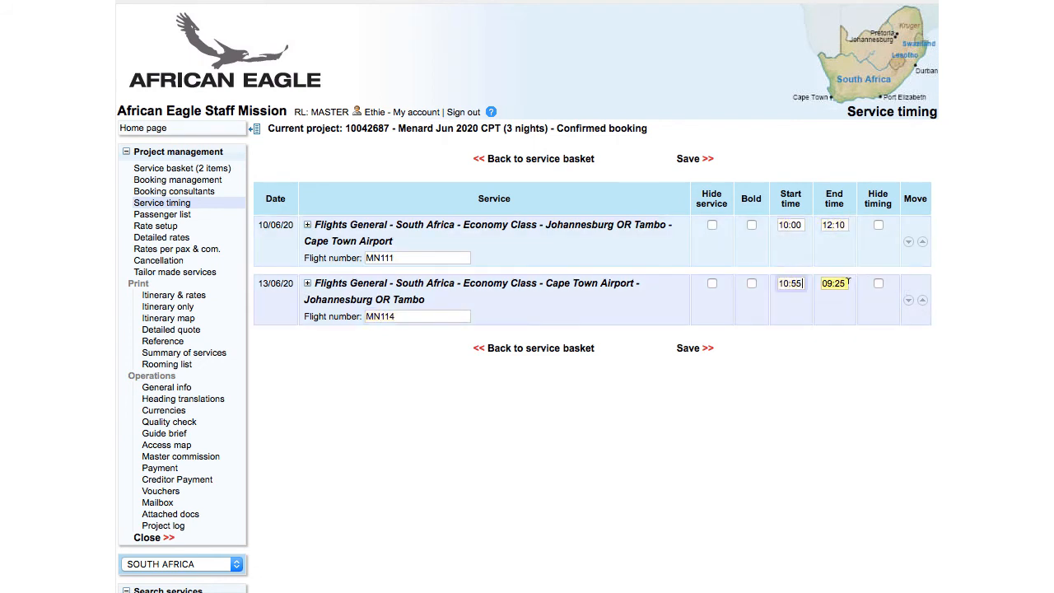
text(12:55)
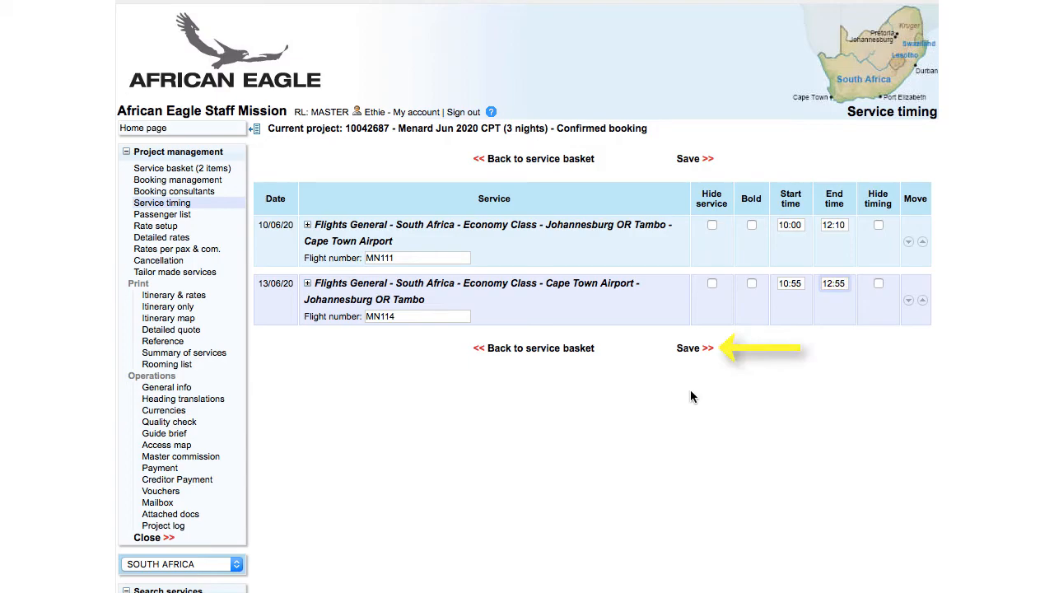
click(694, 349)
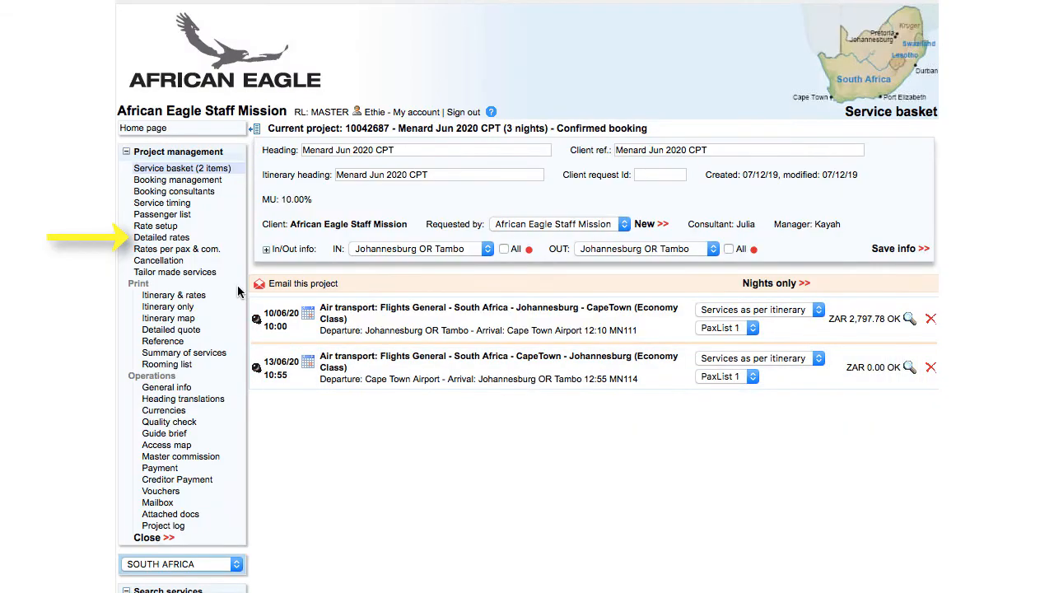
Save the outbound flight's detailed rate as 1750 per person plus 529.72 tax, then return to the service basket.
click(164, 237)
click(554, 273)
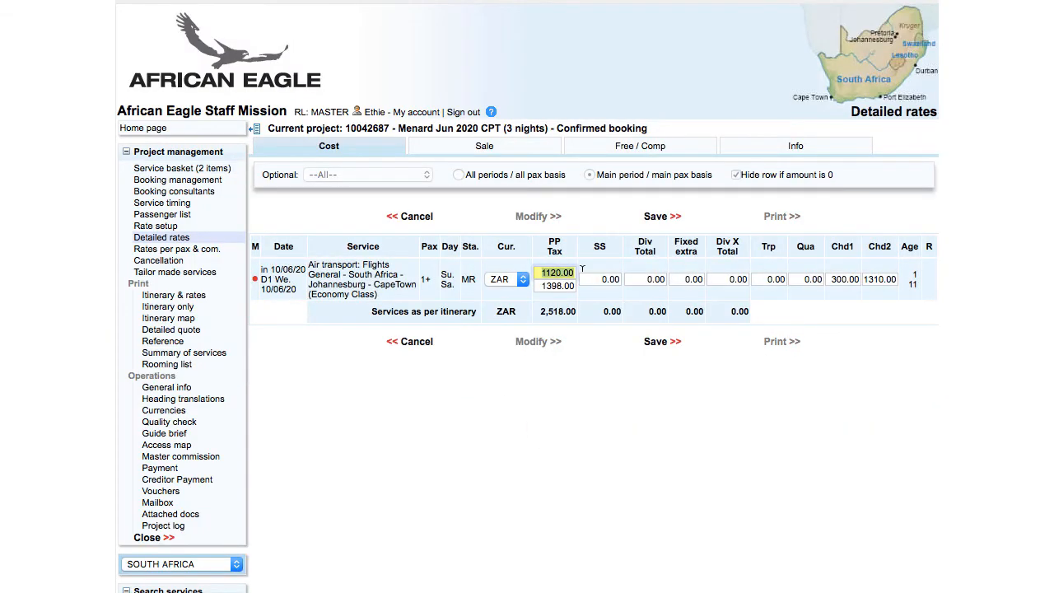
text(1750)
key(Tab)
text(529.72)
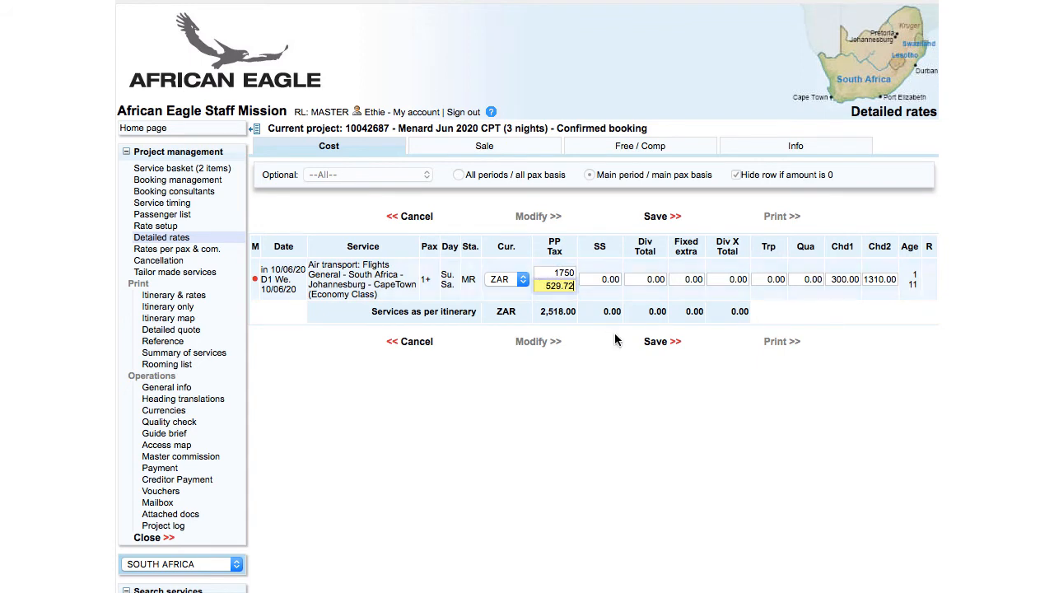
click(659, 343)
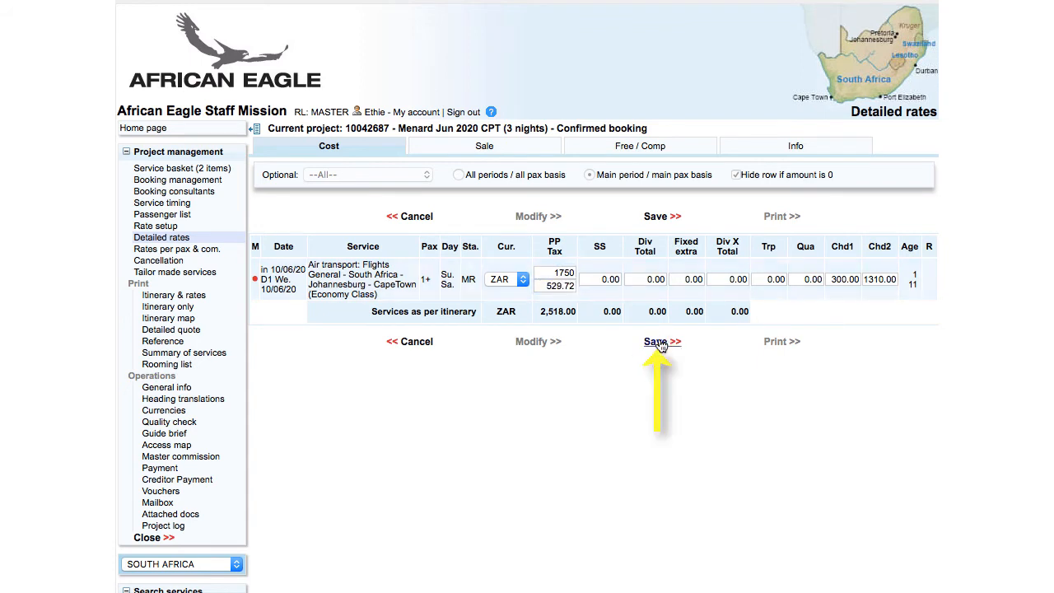
click(209, 170)
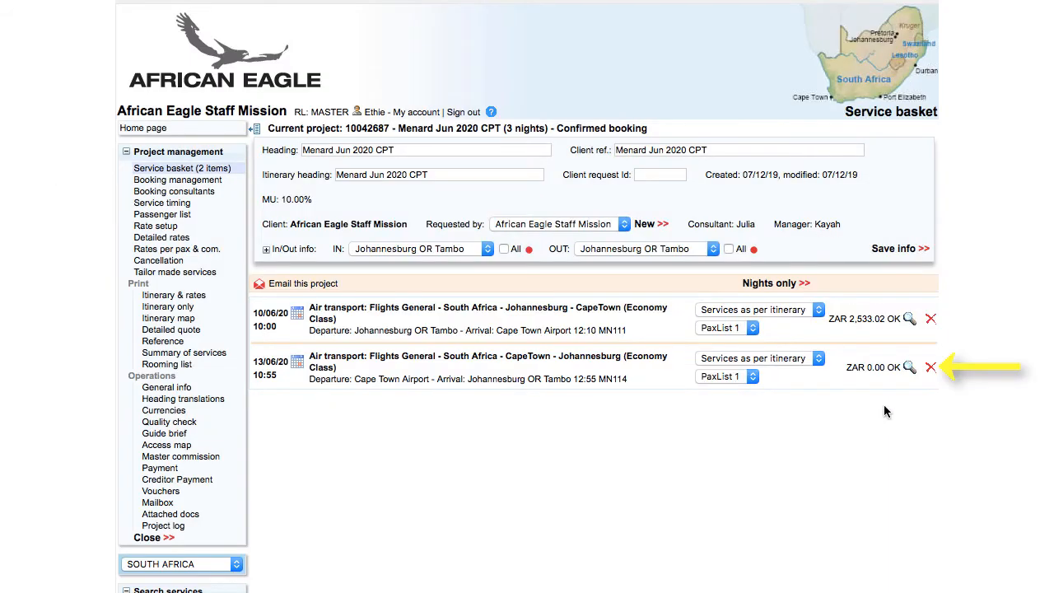
Mark the return and outbound flights as CXC and confirm the booking cancellation.
click(931, 368)
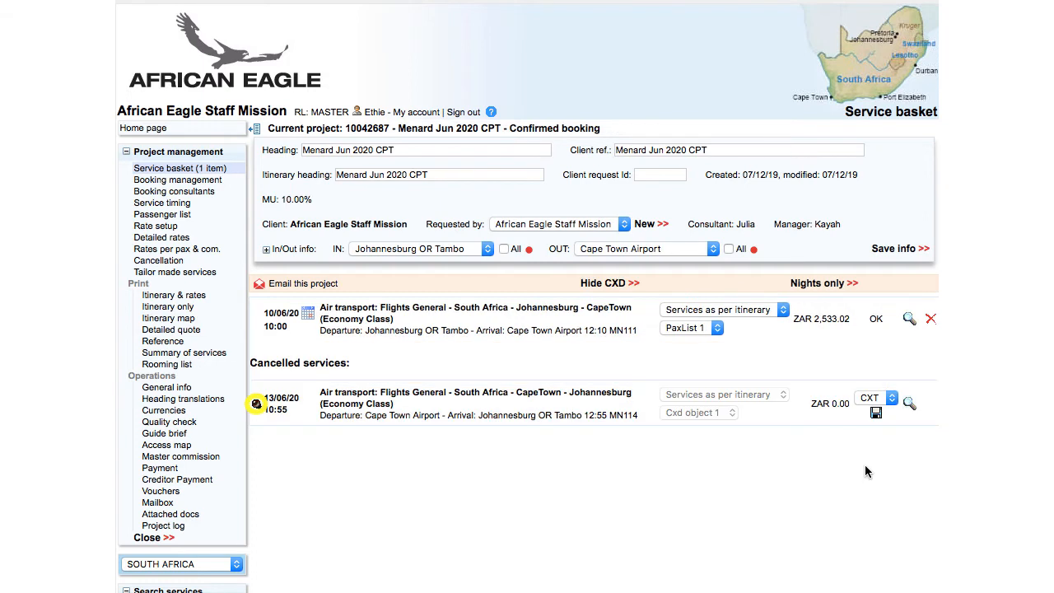
click(872, 398)
click(870, 383)
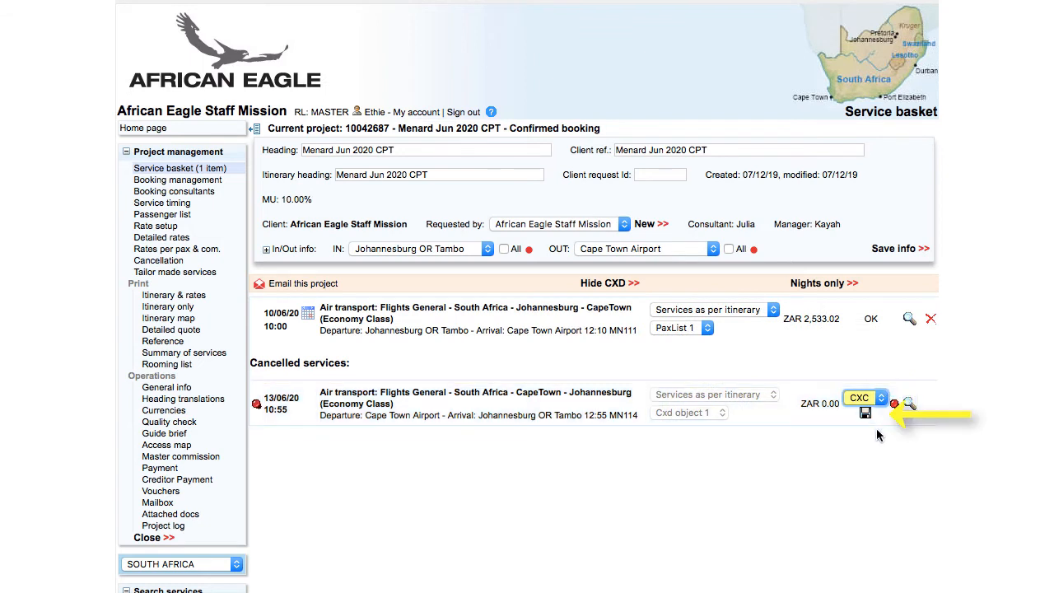
click(866, 413)
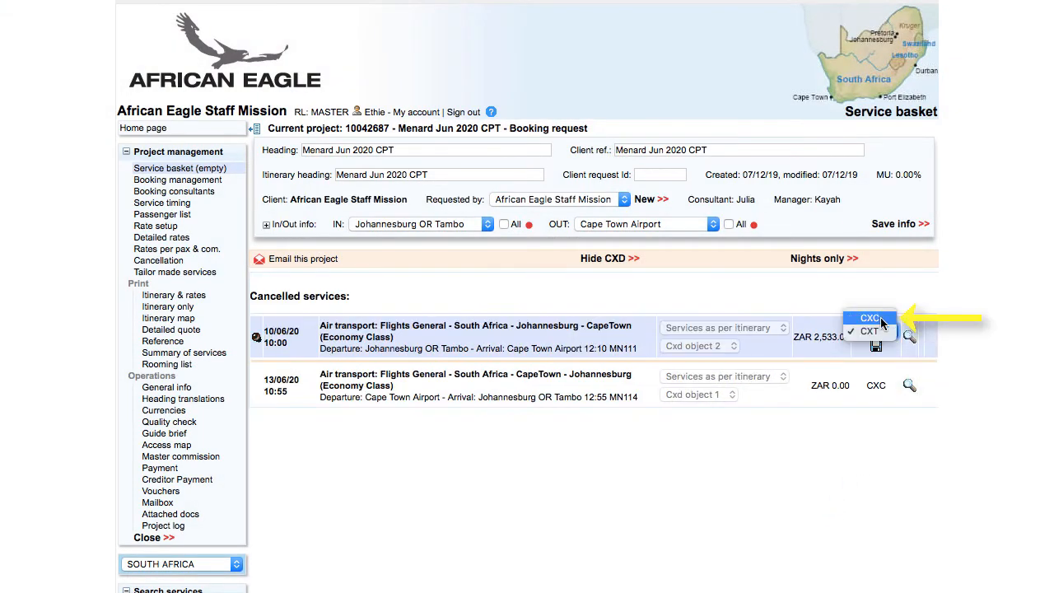
click(879, 320)
click(866, 347)
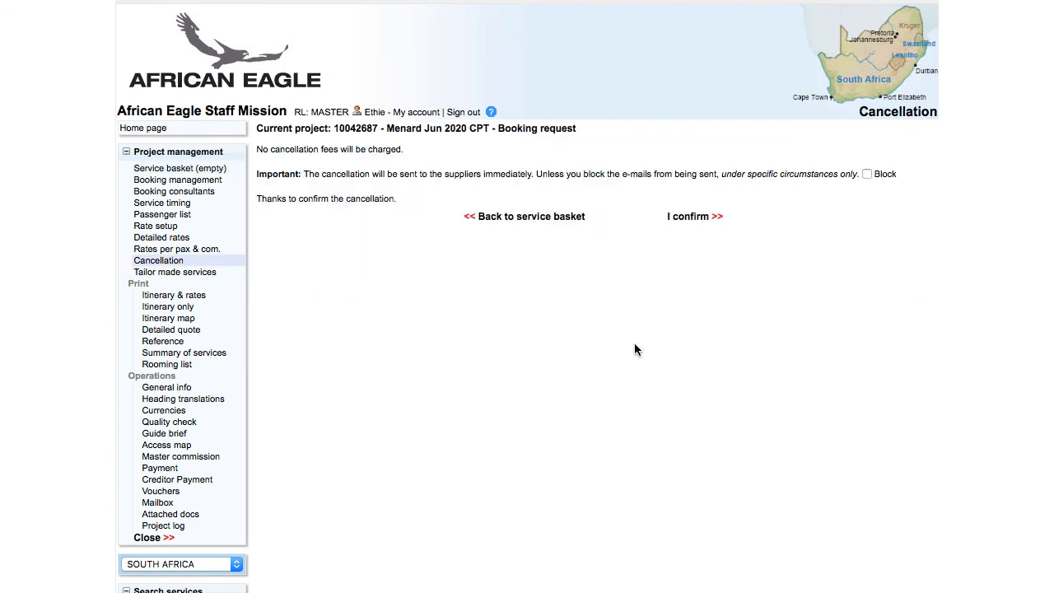
click(688, 216)
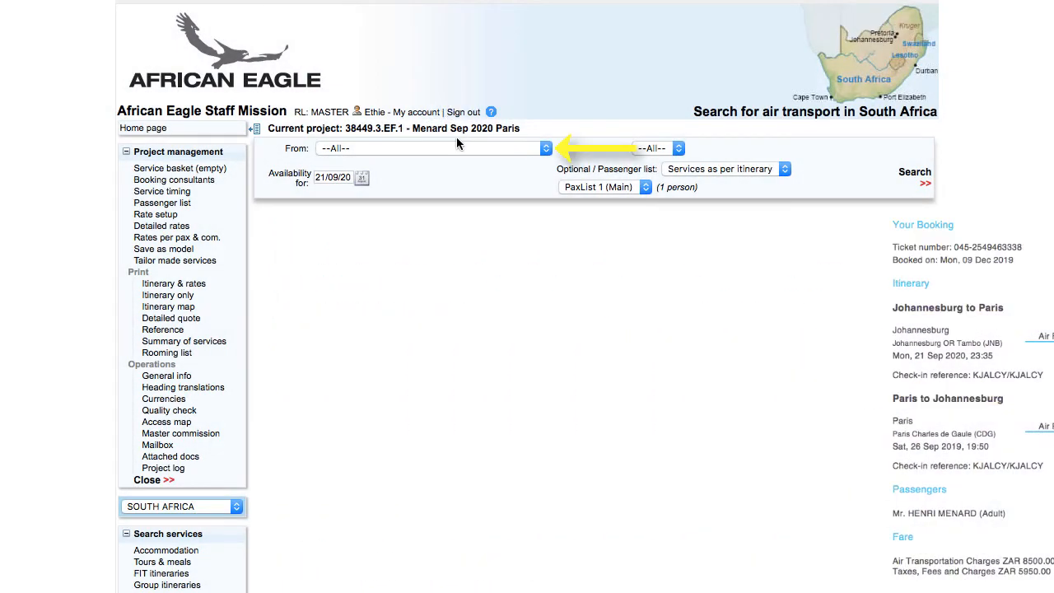
Pick Johannesburg OR Tambo as the departure airport in the air transport search.
click(445, 148)
click(458, 240)
click(655, 149)
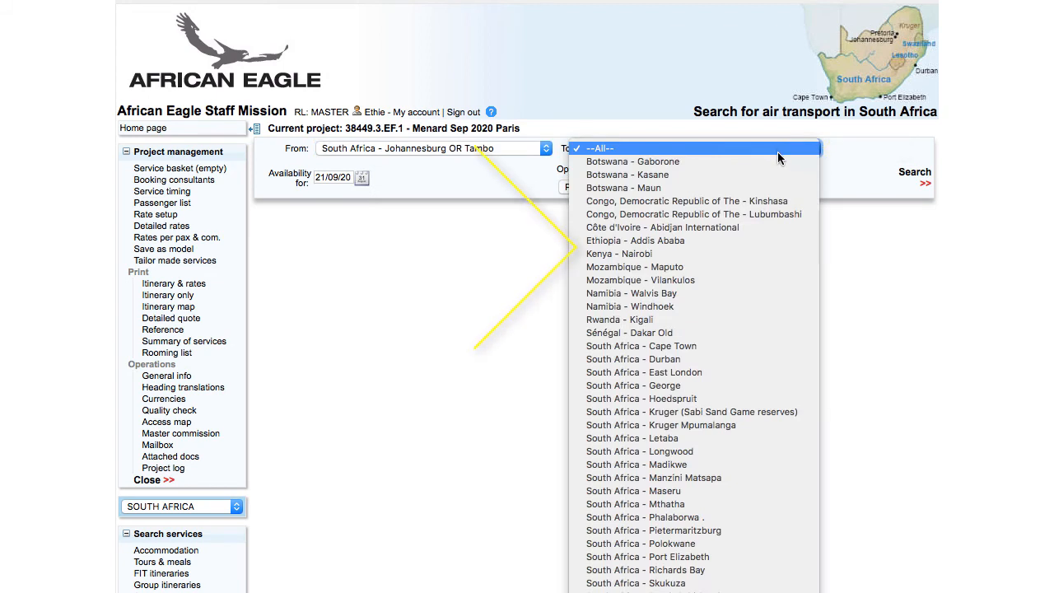
click(778, 151)
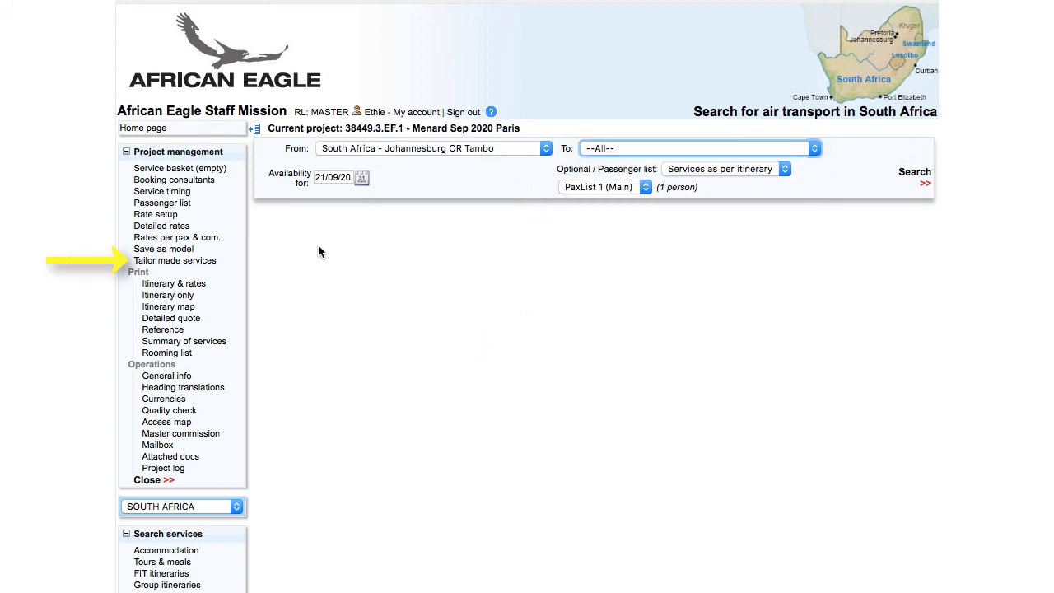
Start a new South Africa tailor-made service with the Air Transport model and load its default values.
click(174, 261)
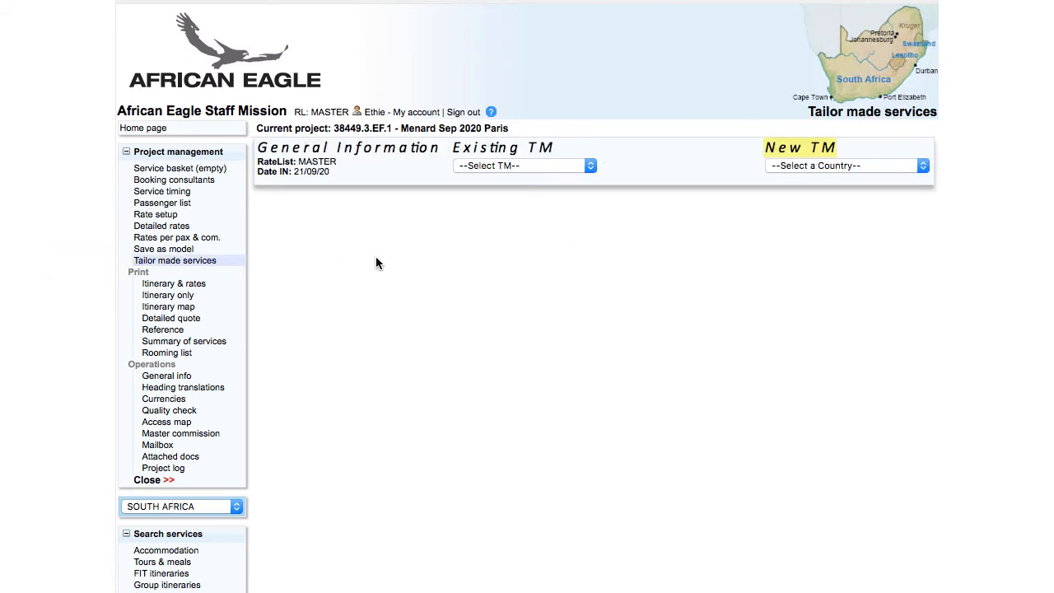
click(812, 168)
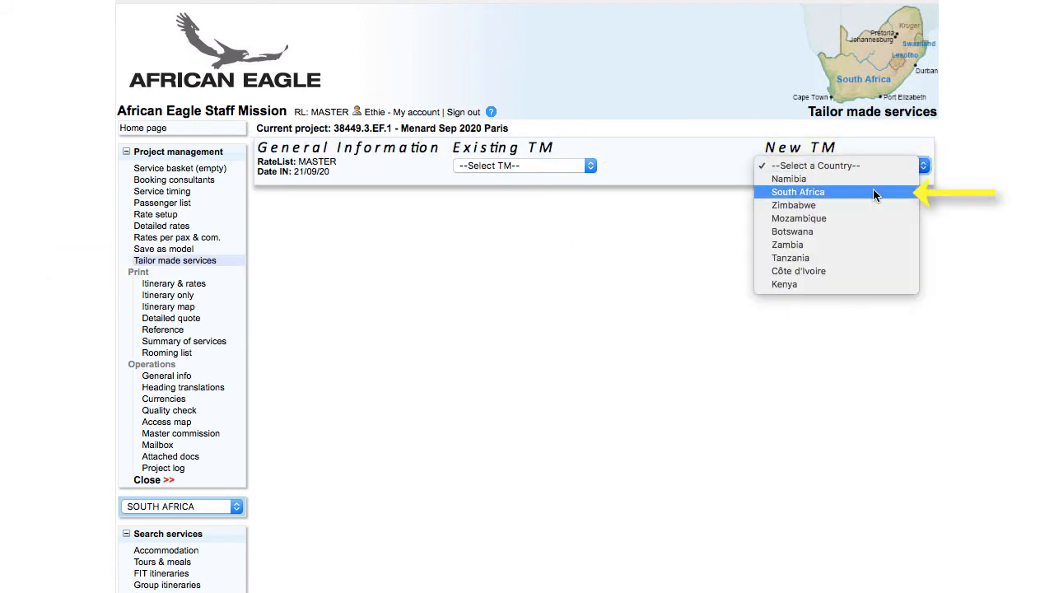
click(873, 192)
click(878, 181)
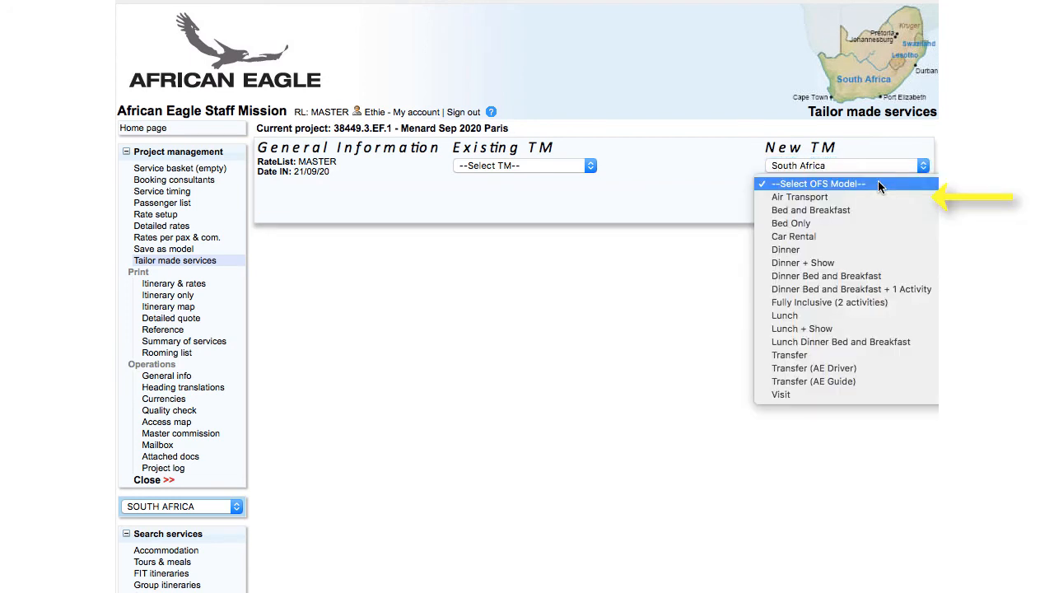
click(877, 196)
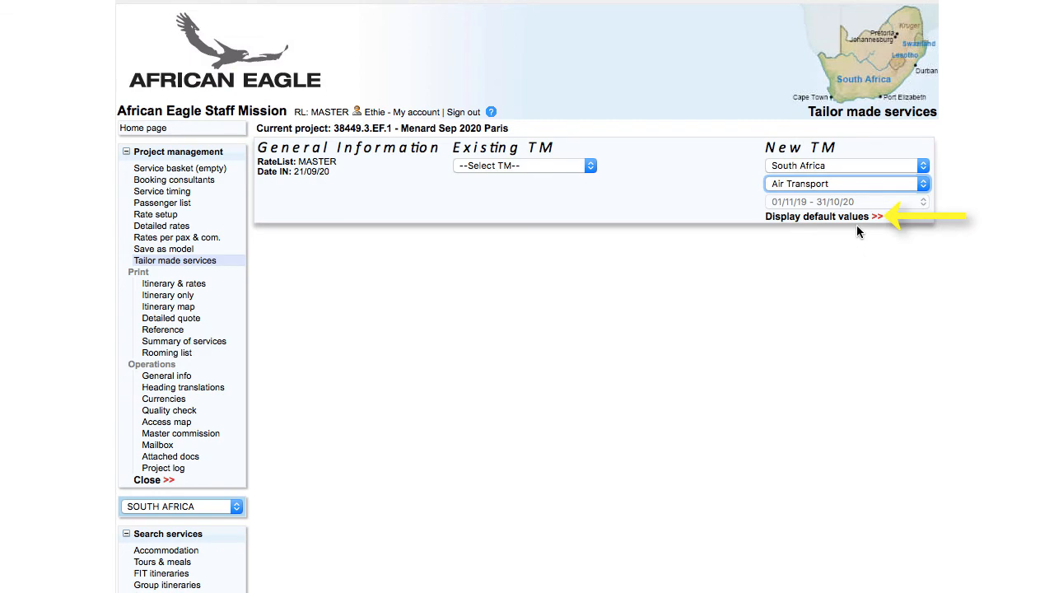
click(856, 217)
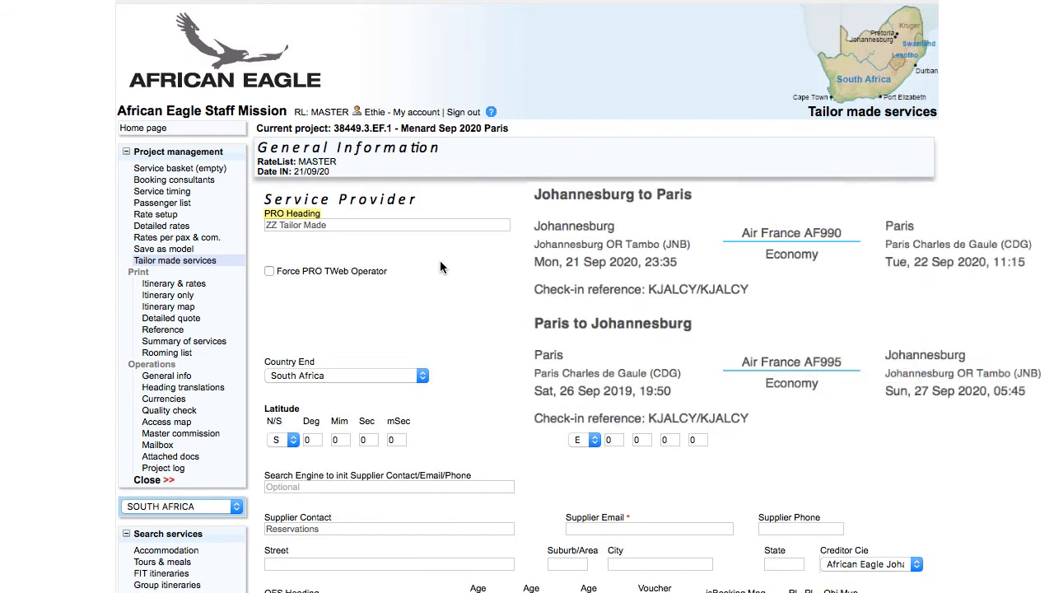
Retitle the service 'Air France International Flights' with start and end at All locations On Board.
key(super+a)
text(Air France International Flights)
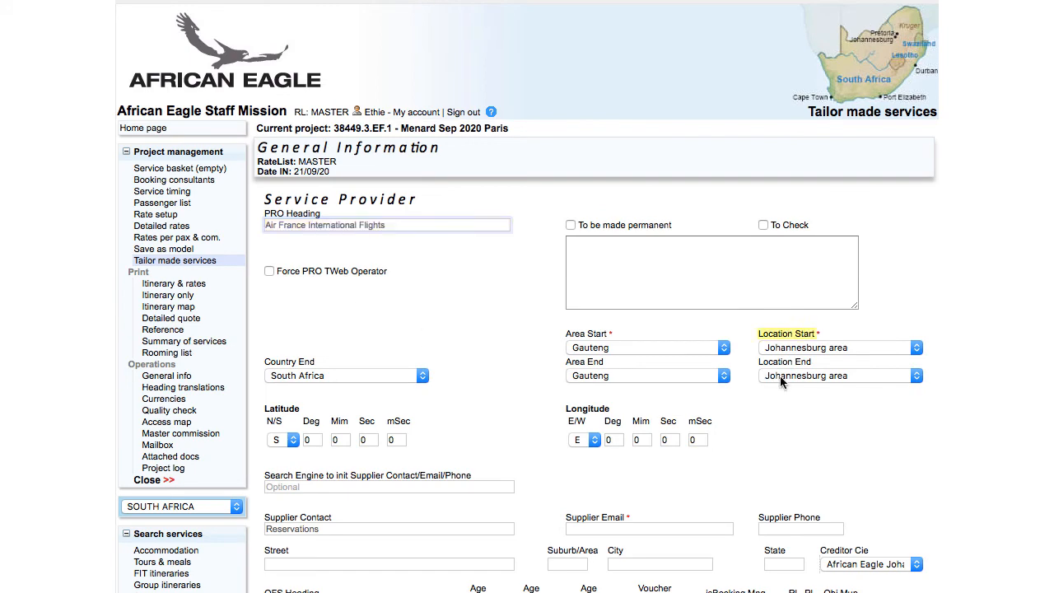
click(884, 346)
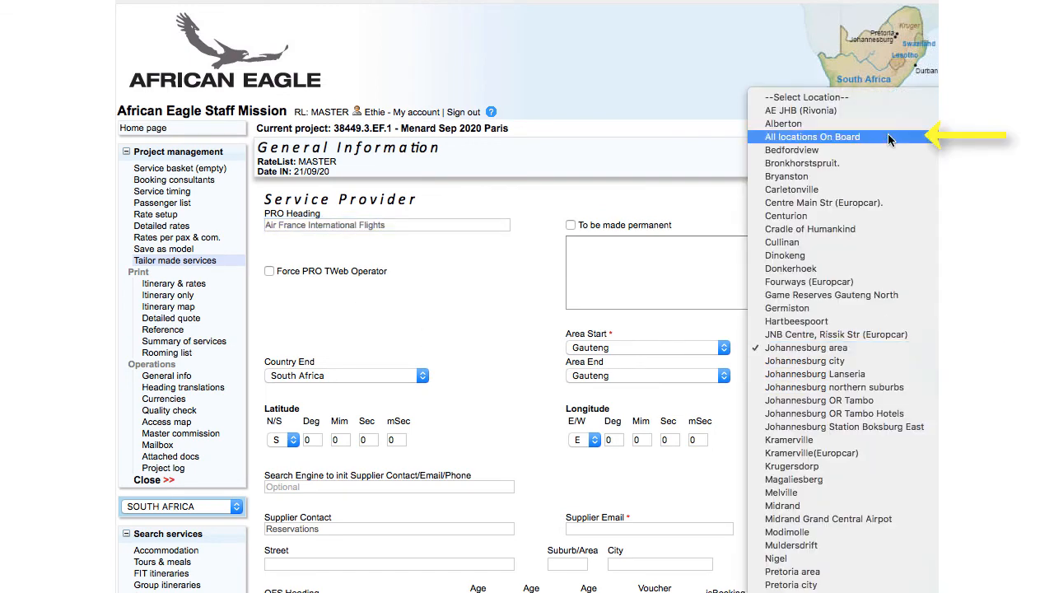
click(887, 138)
click(850, 374)
click(836, 167)
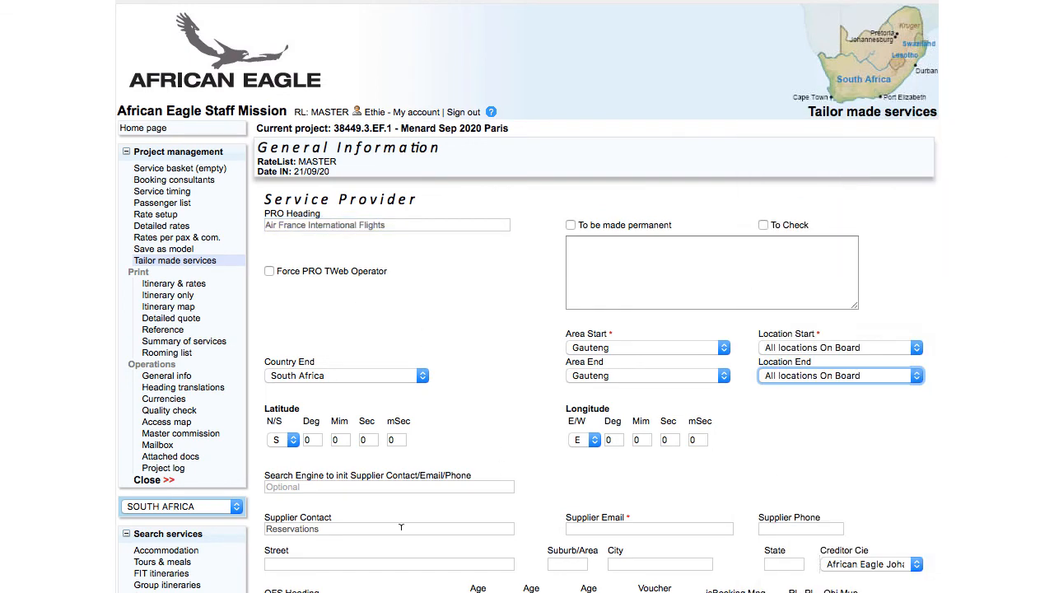
Enter the supplier contact's name, e-mail address and phone number.
click(401, 527)
text(Linky)
key(Tab)
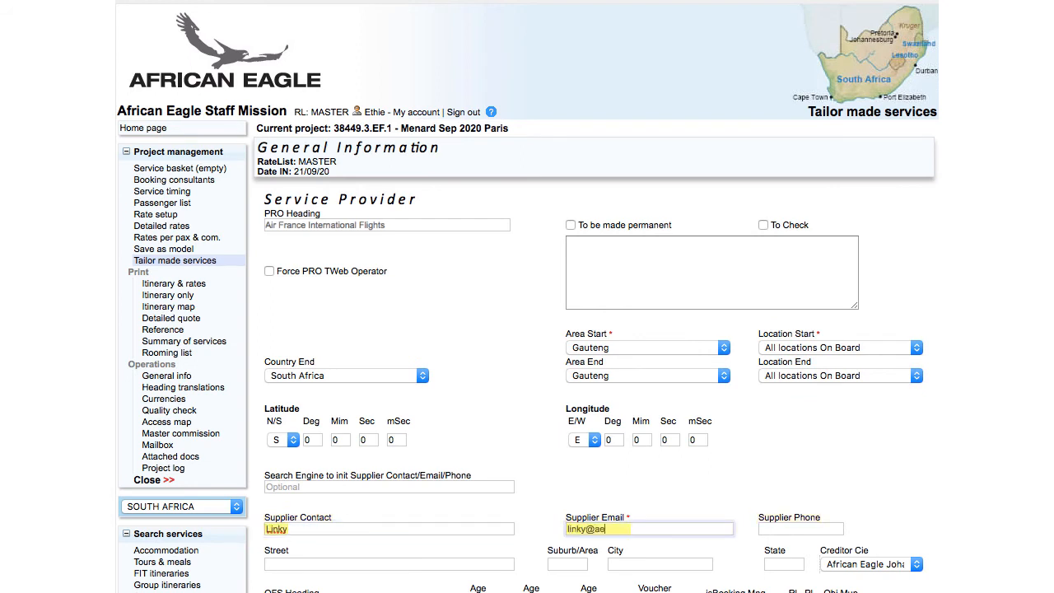
key(Tab)
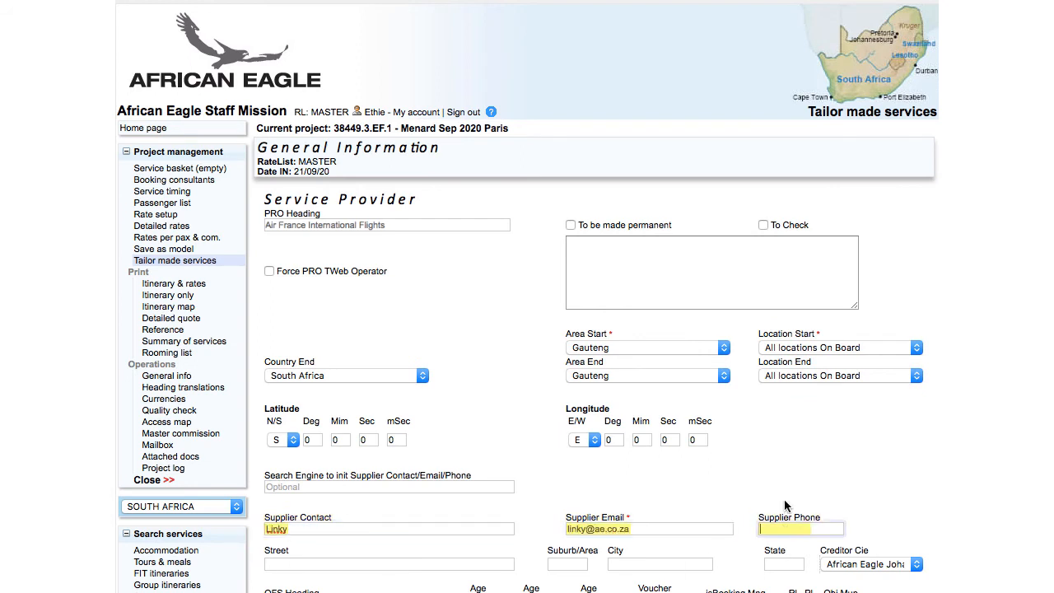
click(914, 531)
scroll(913, 518, down, 5)
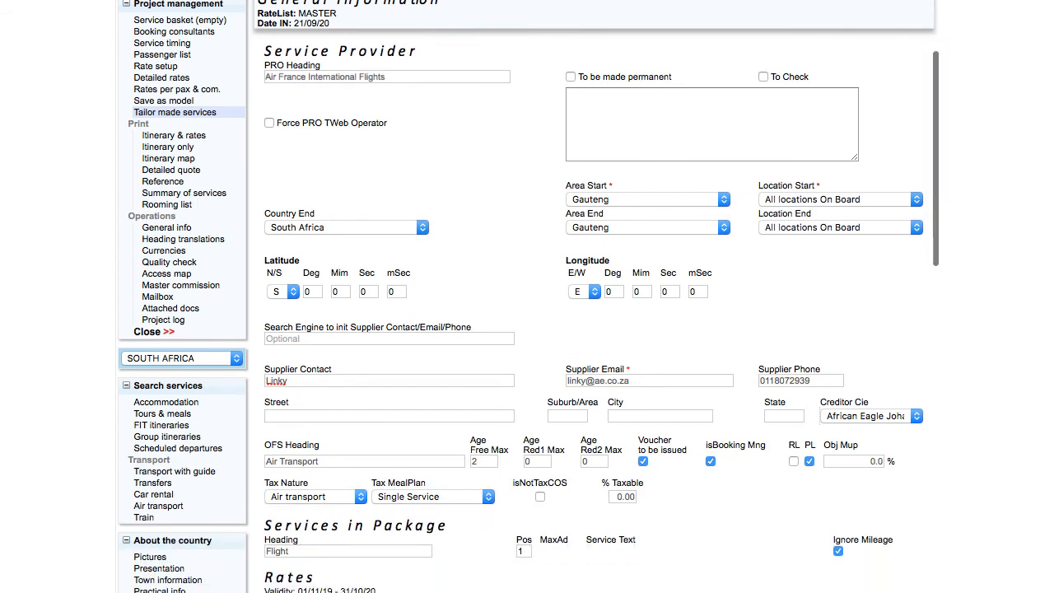
Set the OFS heading to '21 Sep JNB CDG and 26 Sep CDG JNB' and prefix the heading with 'Return'.
triple_click(349, 377)
text(21 Sep JNB)
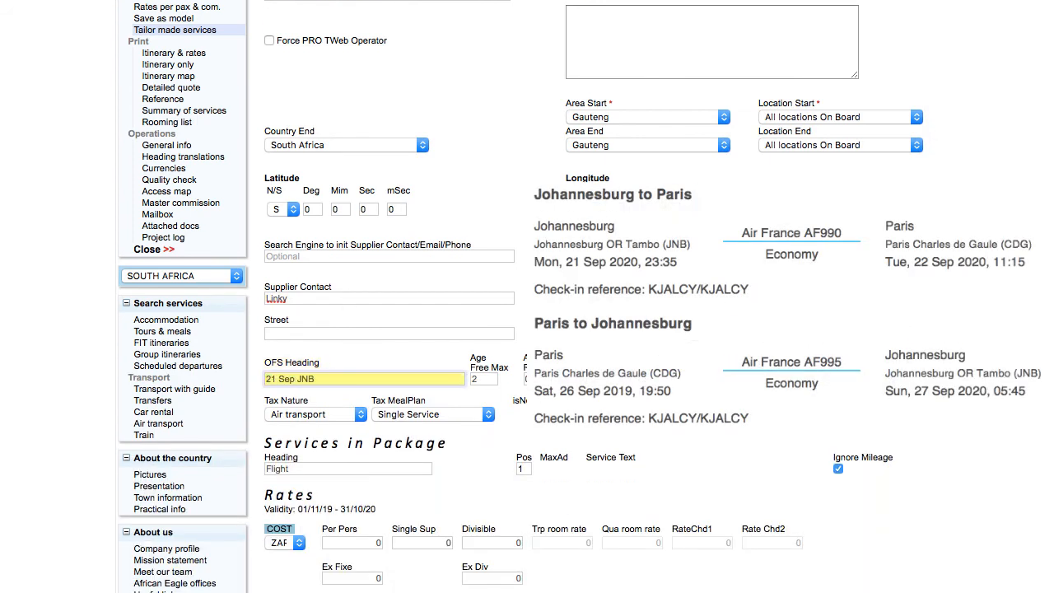
text( CDG and 26 Sep)
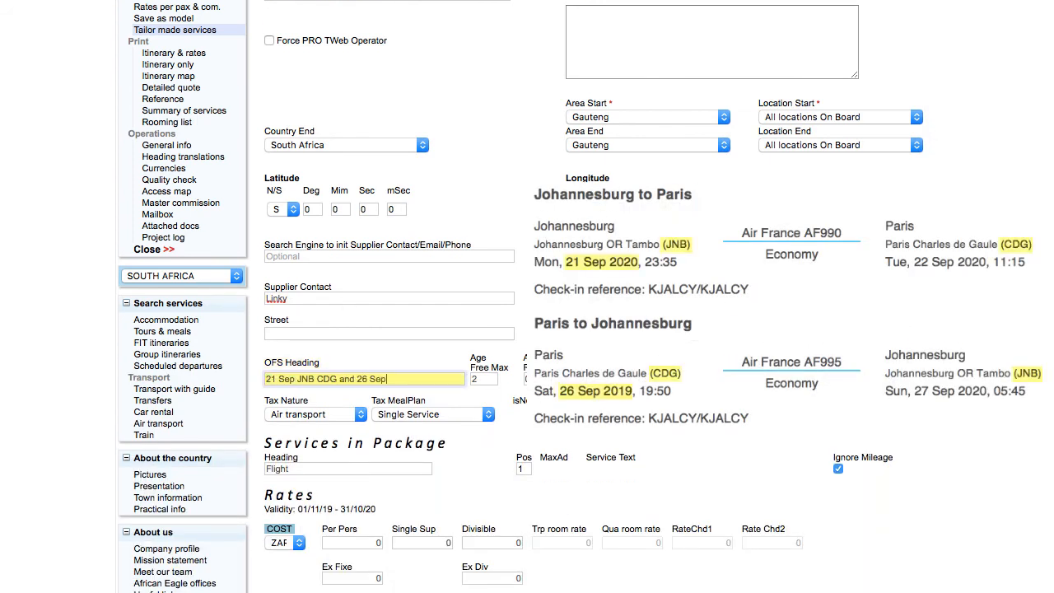
text( CDG JNB)
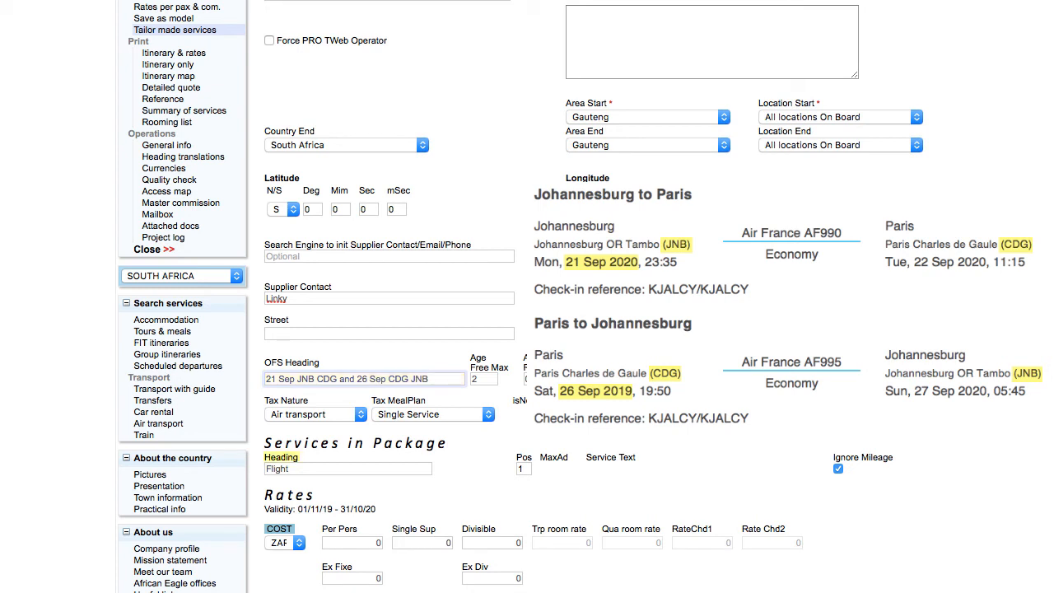
click(265, 468)
text(Return)
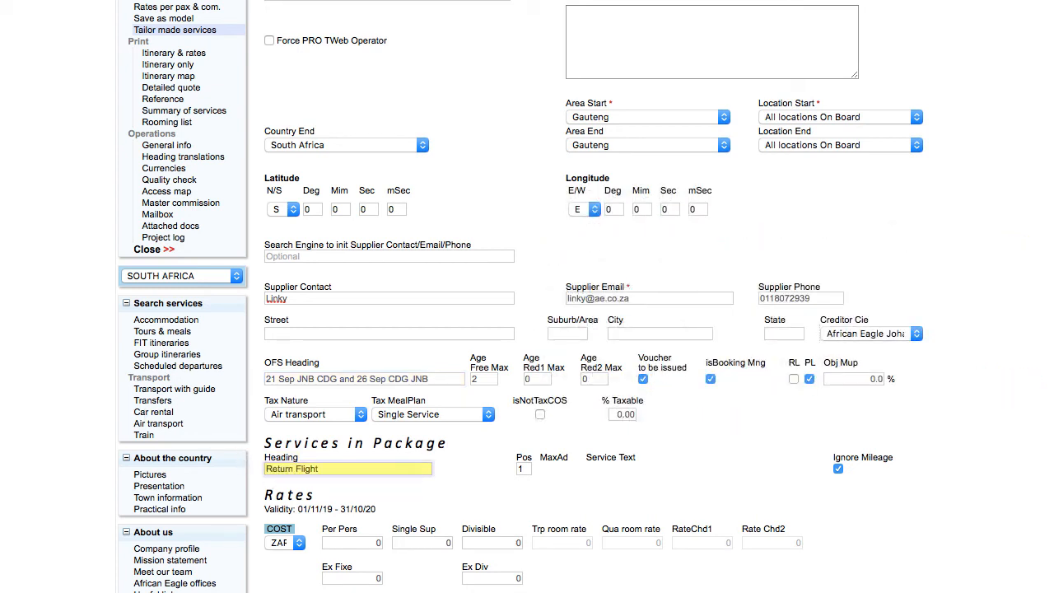
Enter an 8500 per-person cost and 5950 fixed extra, then validate the service.
click(354, 542)
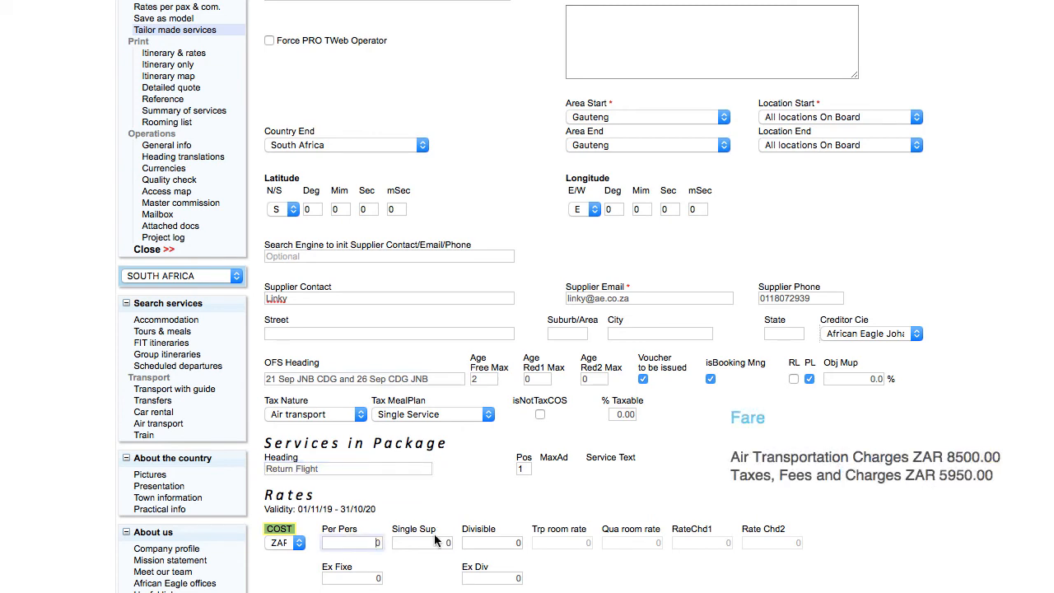
text(8500)
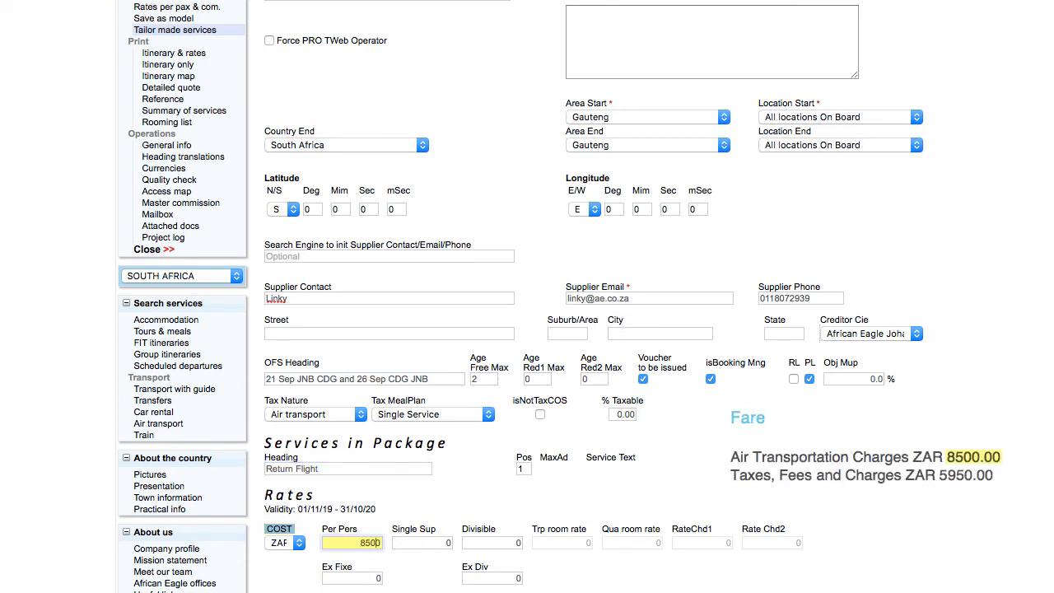
click(369, 576)
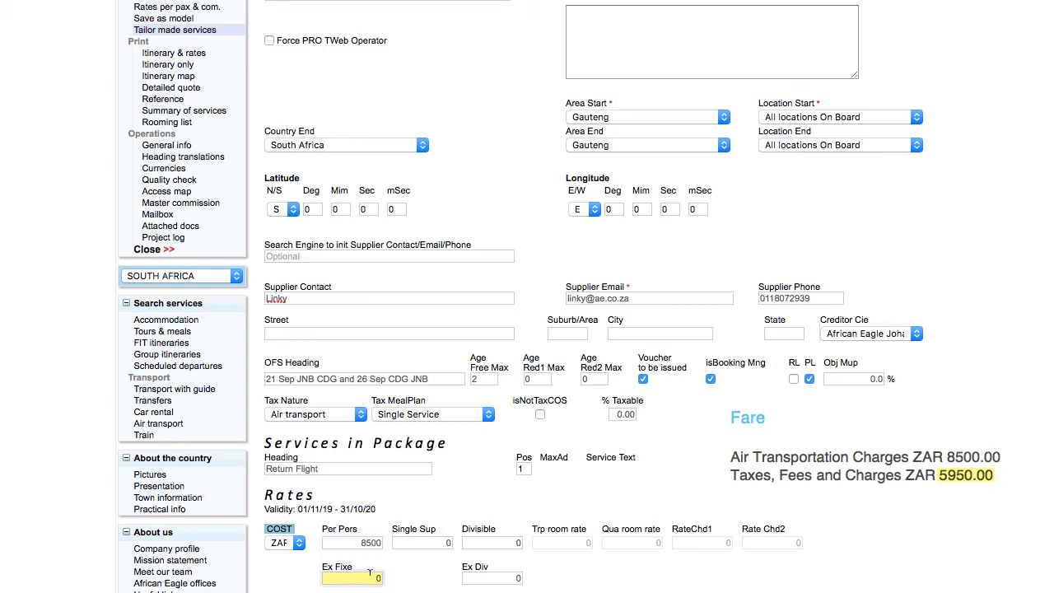
text(5950)
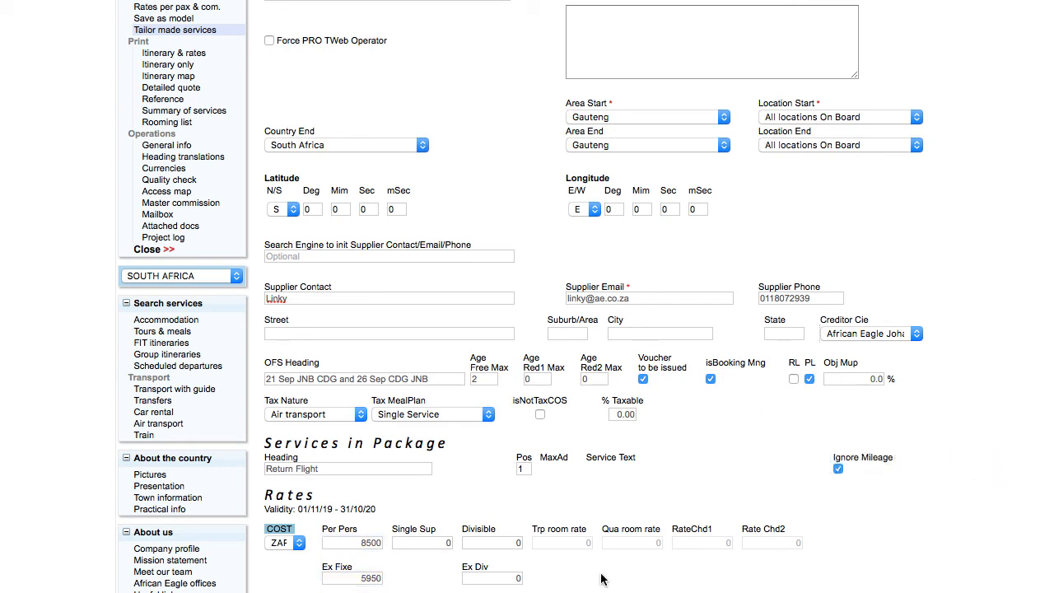
scroll(603, 580, down, 3)
click(653, 560)
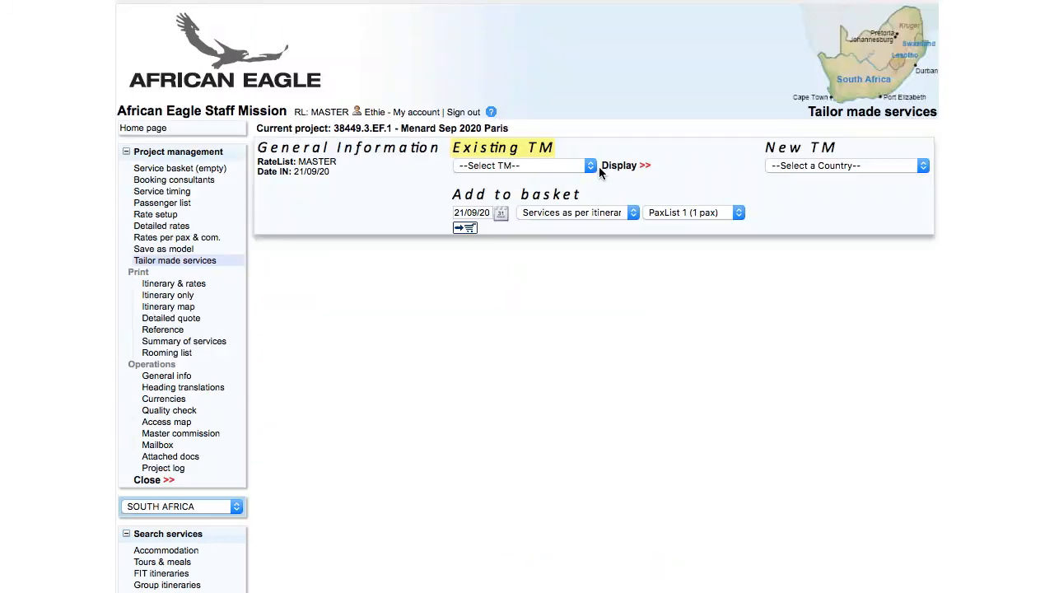
Add the existing Air France flights service to the basket with the comment 'AF990 and AF995'.
click(548, 165)
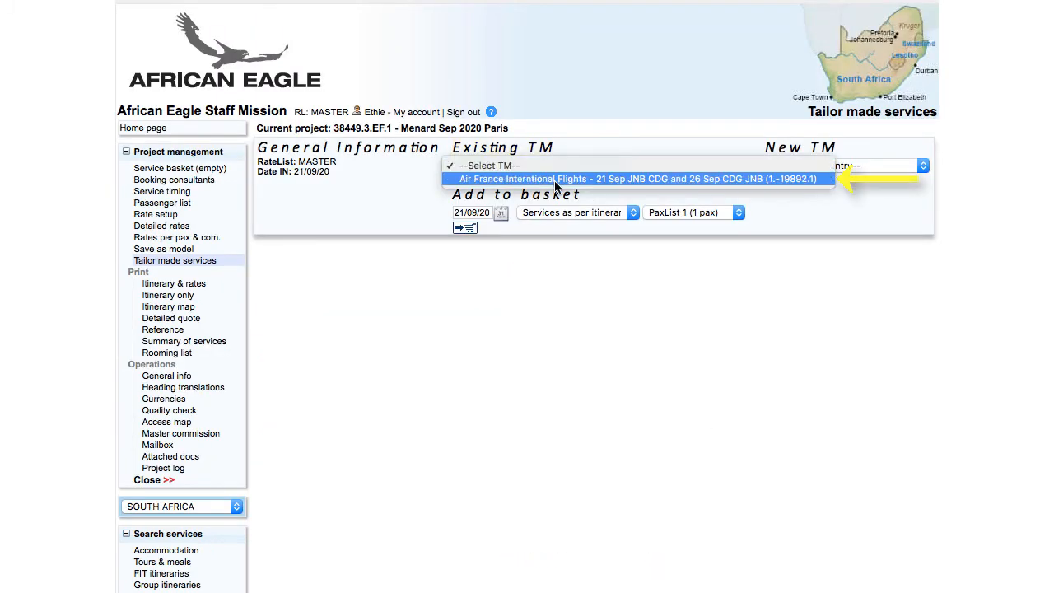
click(556, 180)
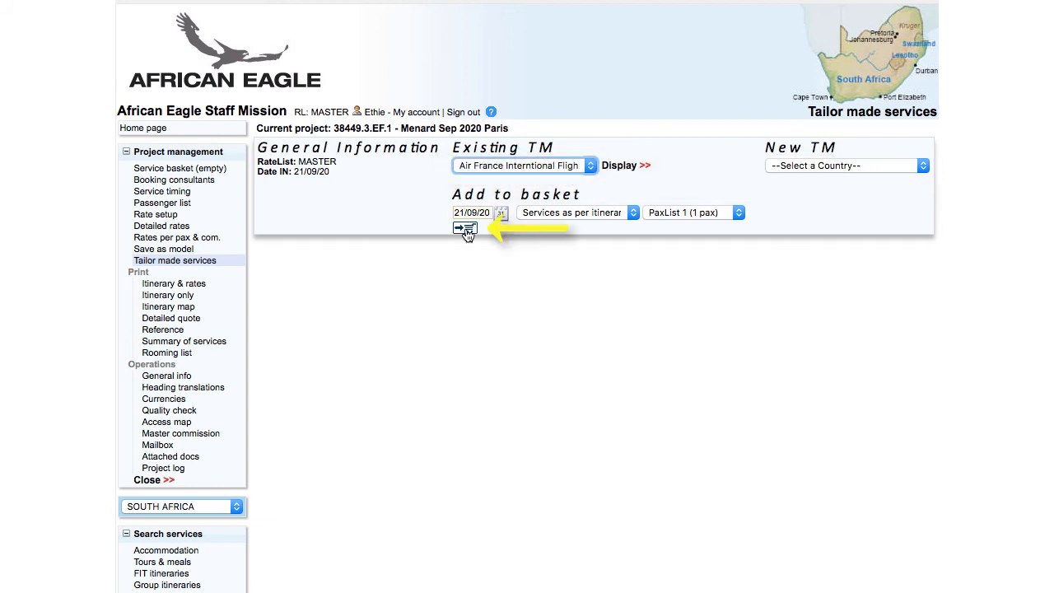
click(465, 230)
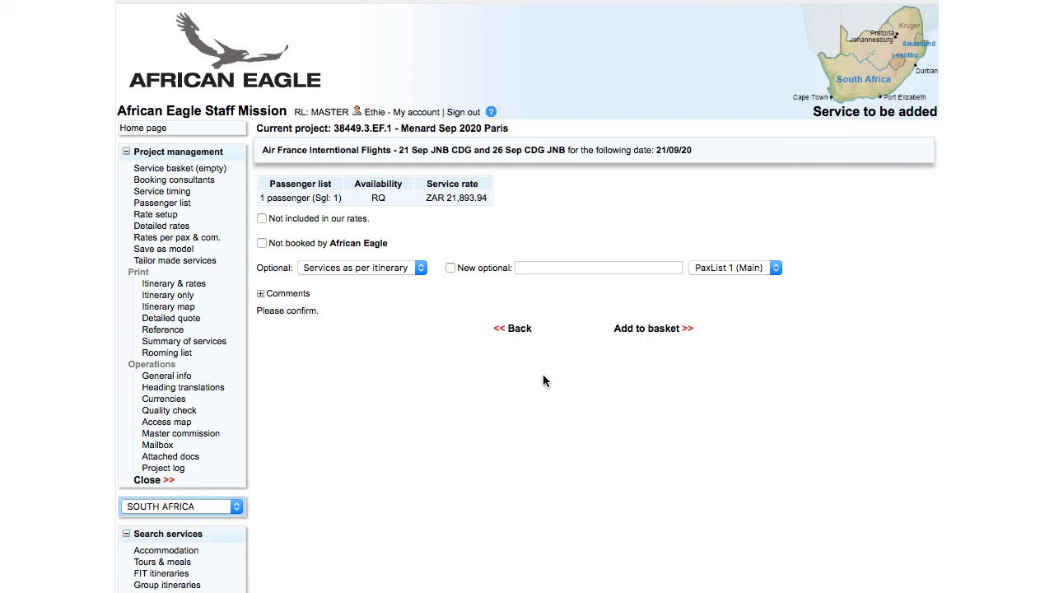
click(261, 296)
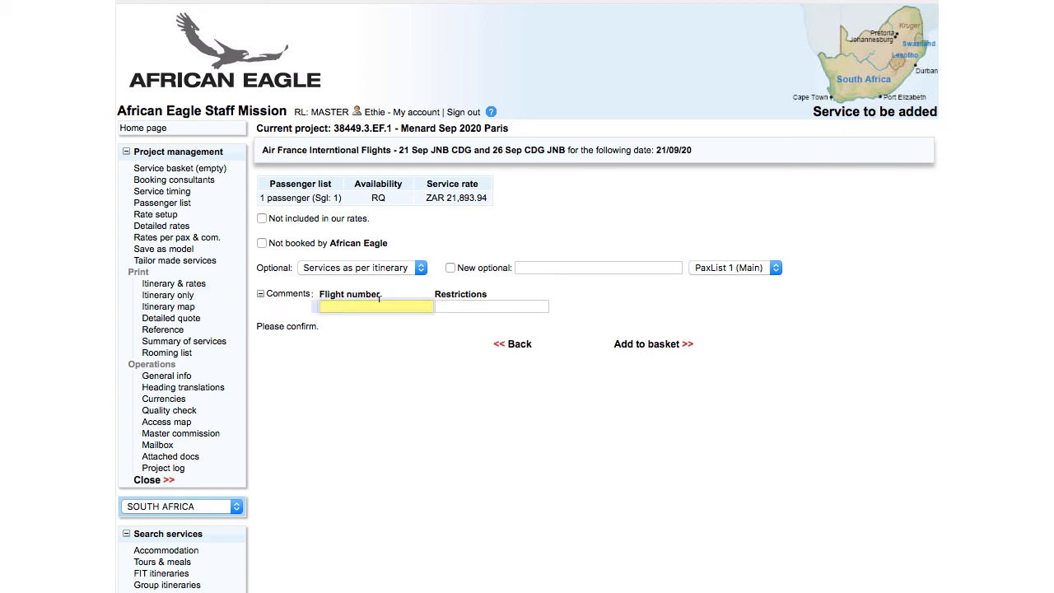
text(AF990 and AF995)
click(659, 349)
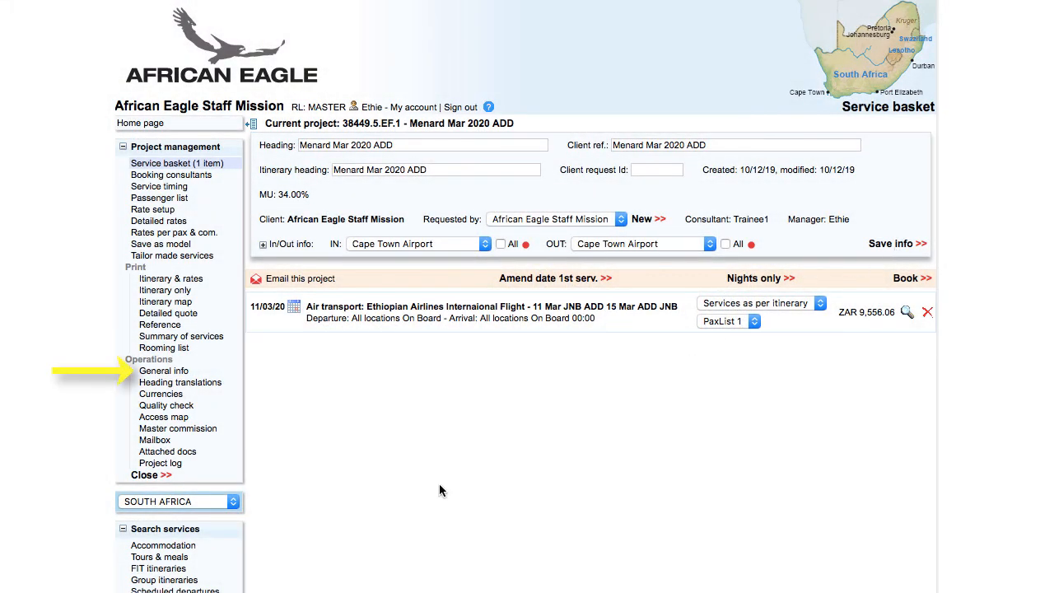
On the General info page, set the country IN to Ethiopia and save.
click(186, 371)
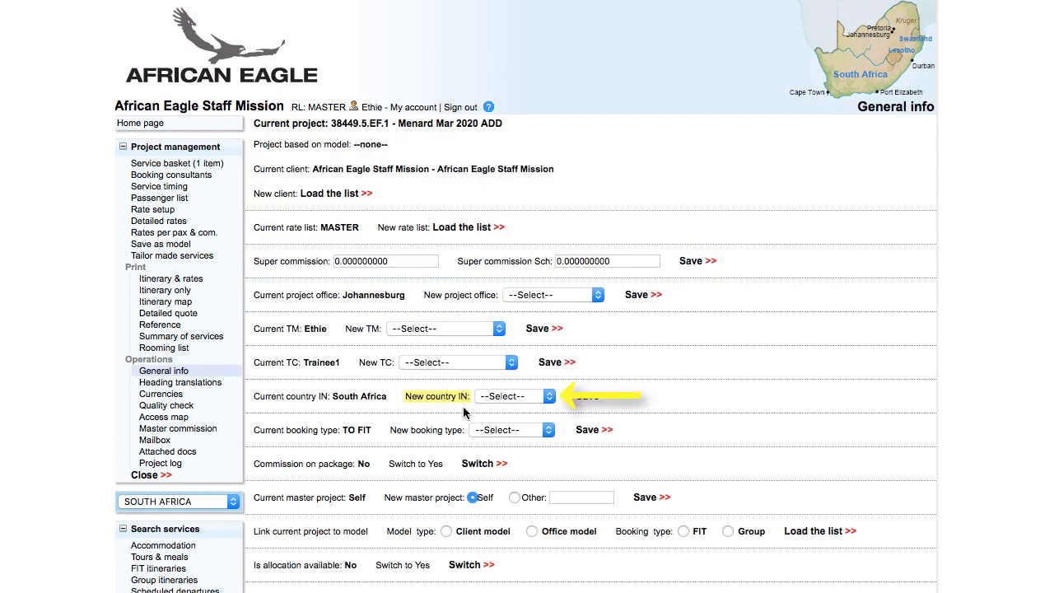
click(549, 397)
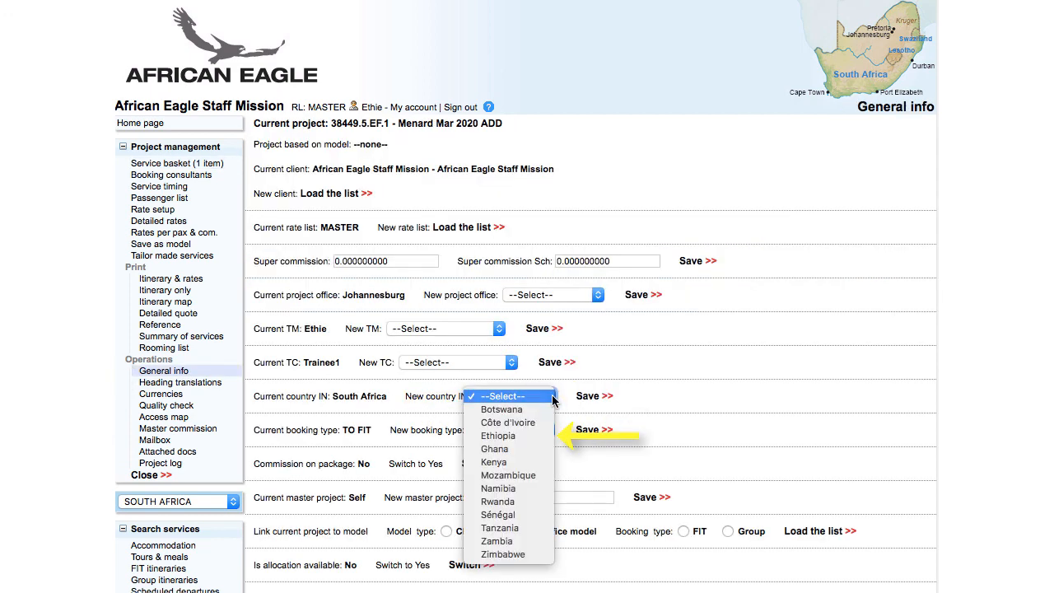
click(548, 436)
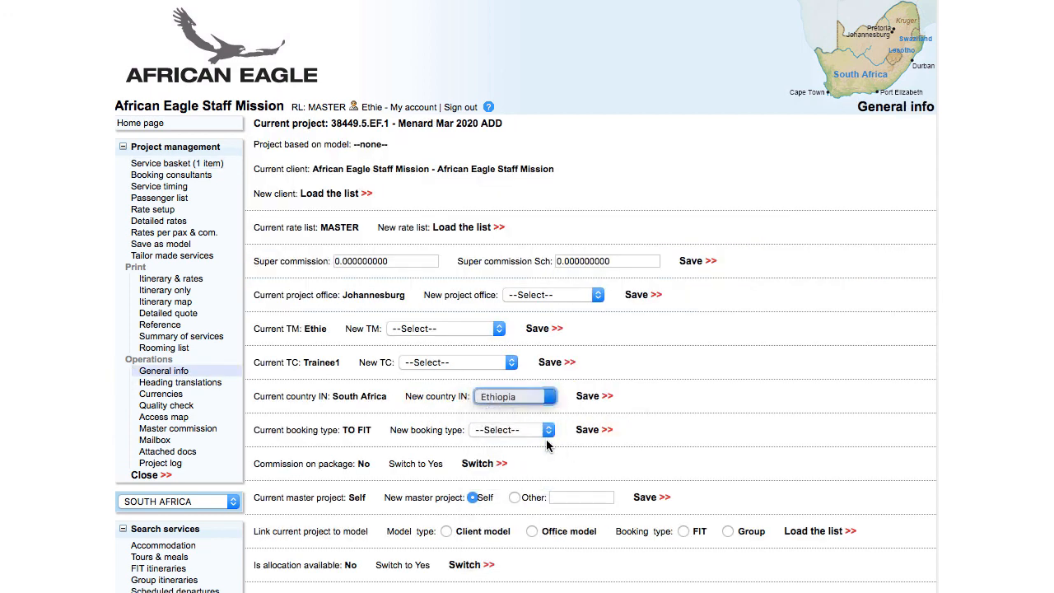
click(587, 396)
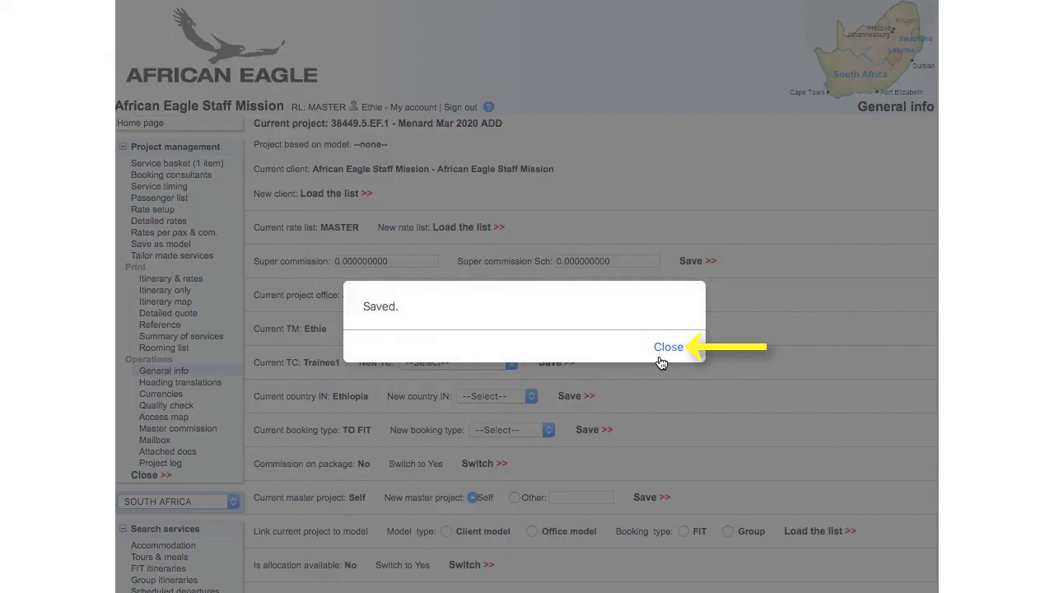